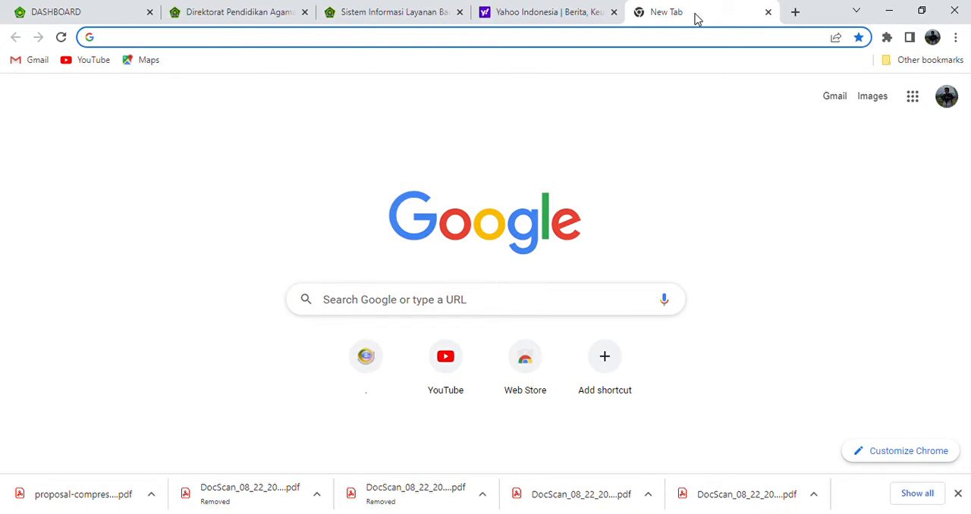
Search the web for "wwws.sipdar"
left_click(589, 39)
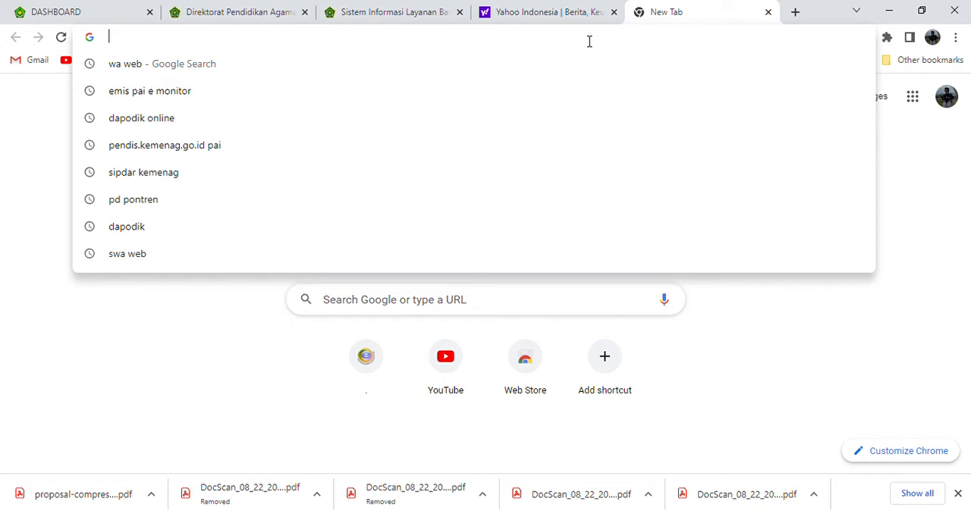
type("ww")
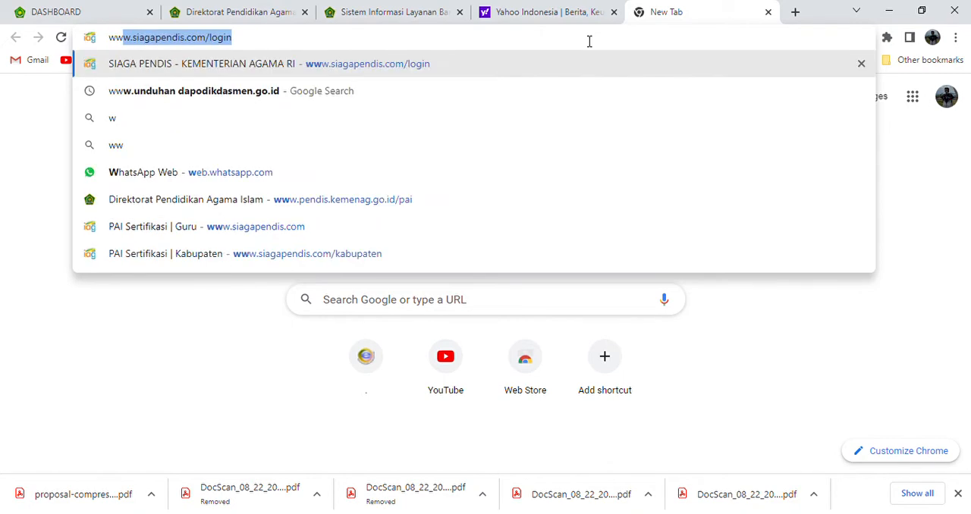
type("w.")
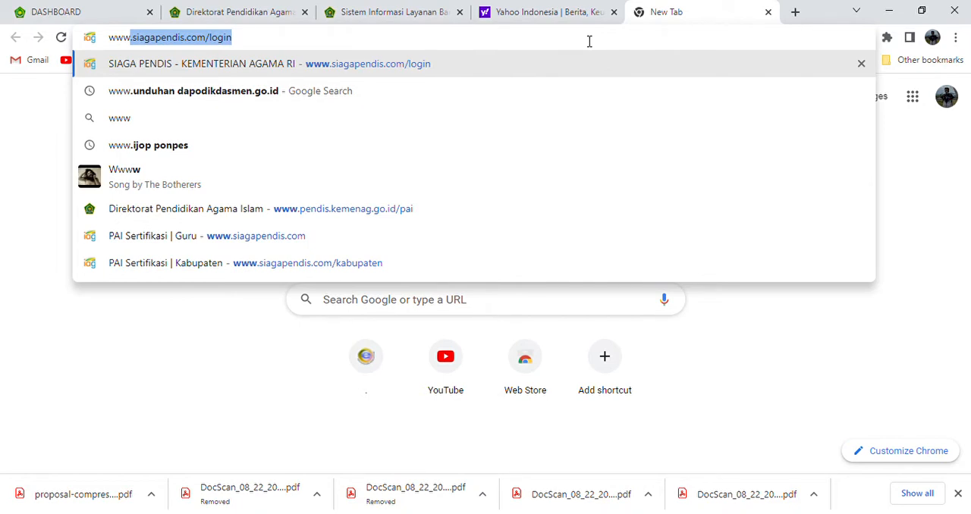
key("BackSpace")
key("BackSpace")
type("sip")
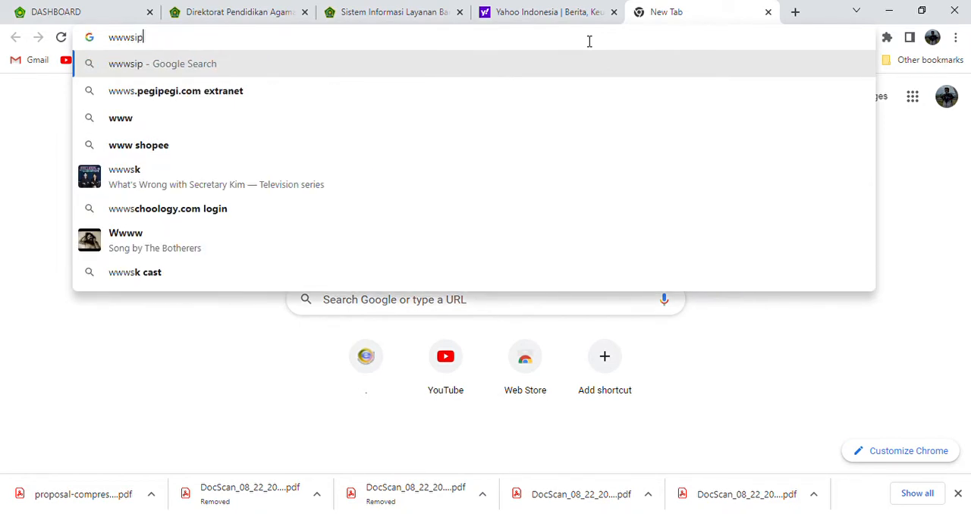
type("dar")
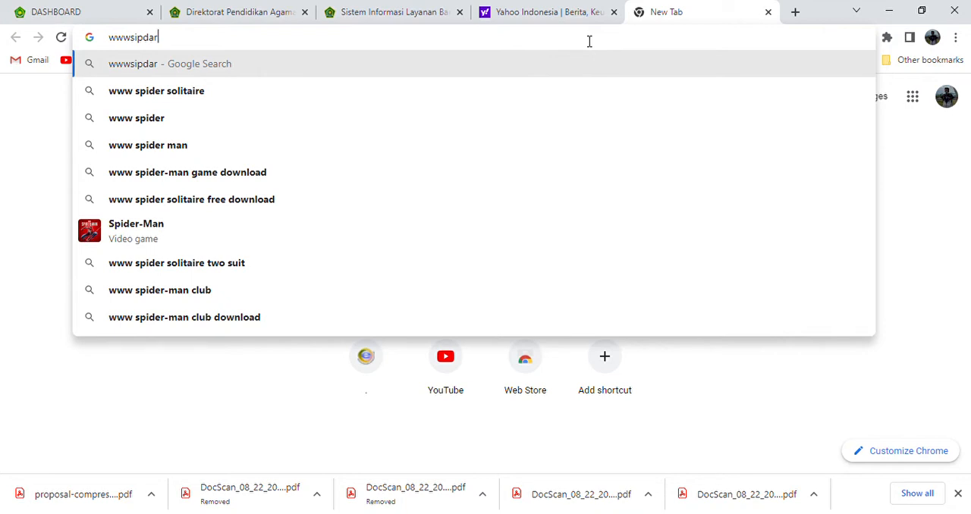
key("BackSpace")
key("BackSpace")
key("BackSpace")
key("BackSpace")
key("BackSpace")
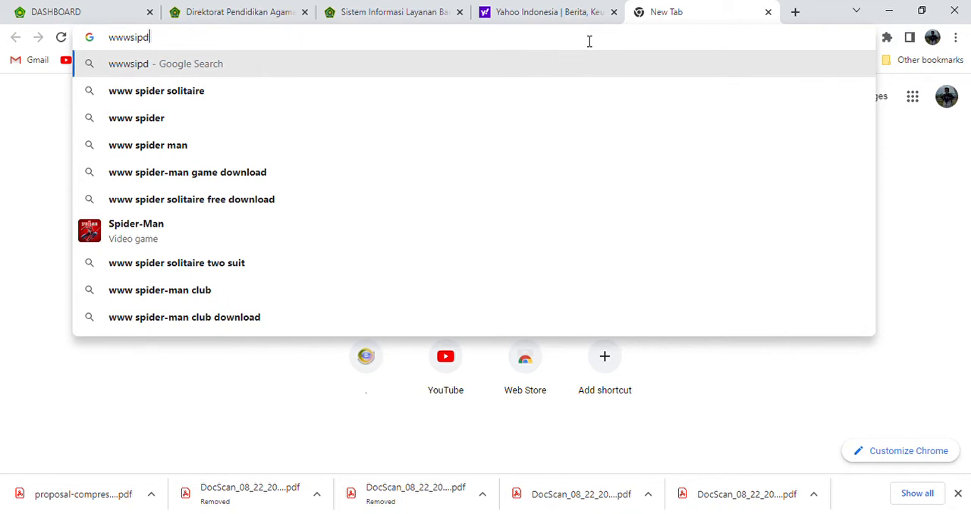
type(".")
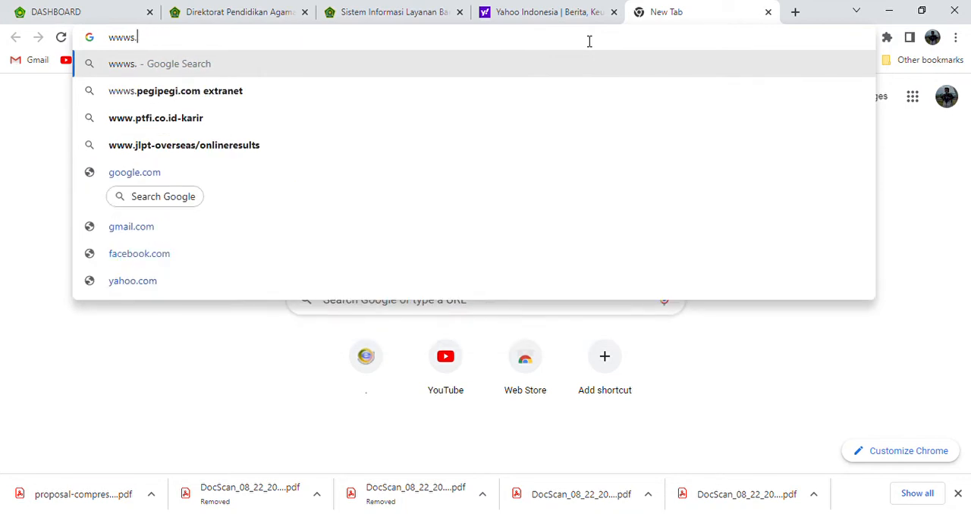
type("sipdar")
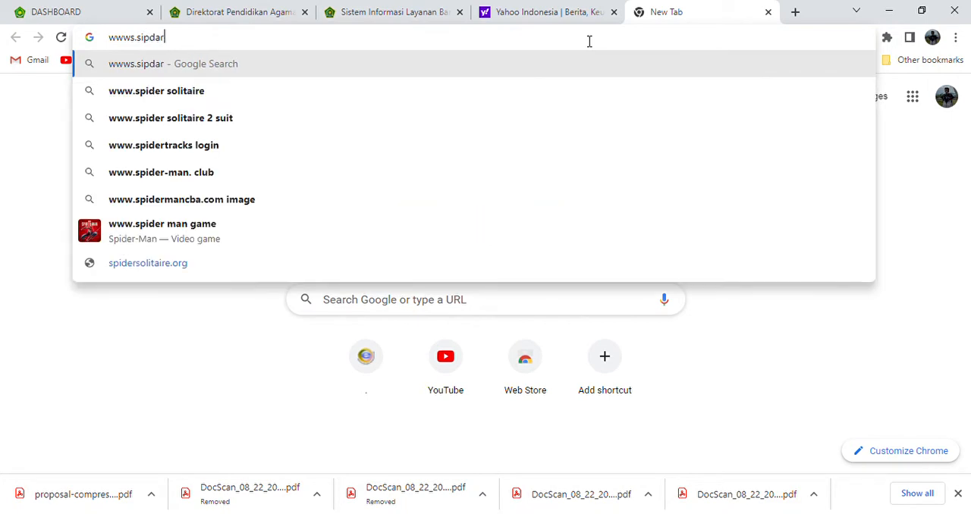
key("Return")
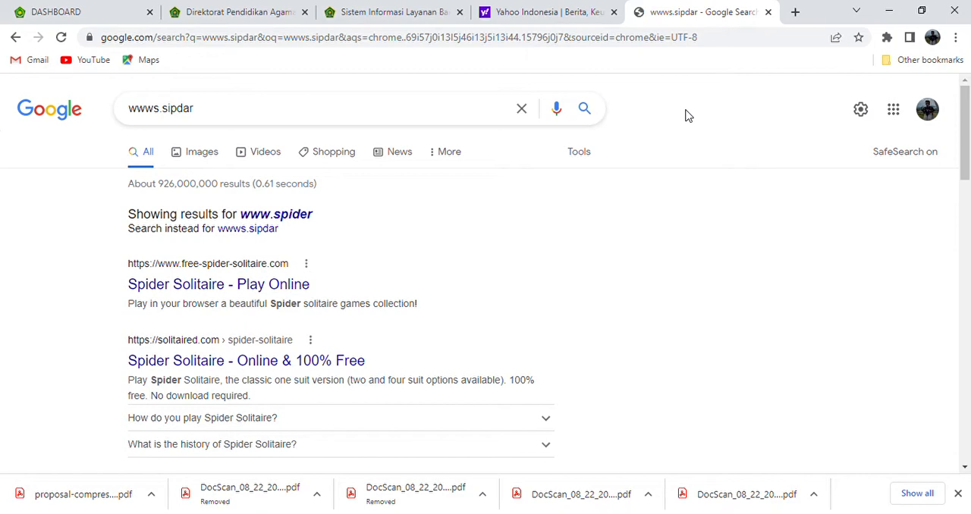
Refine the web search to "wwws.sipdar.kemenag"
mouse_move(965, 173)
left_mouse_down()
mouse_move(962, 231)
mouse_move(954, 171)
left_mouse_up()
left_click(363, 125)
type(".kee")
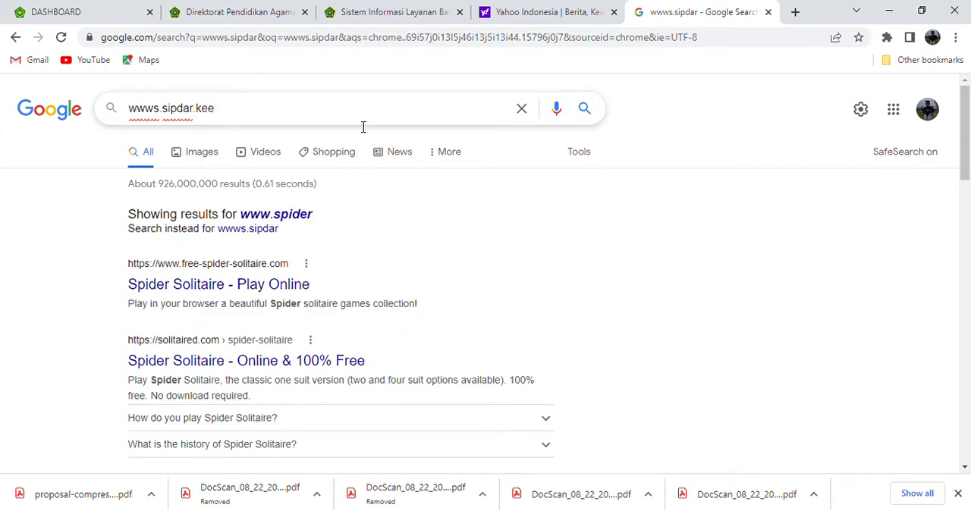
key("BackSpace")
type("menag")
key("Return")
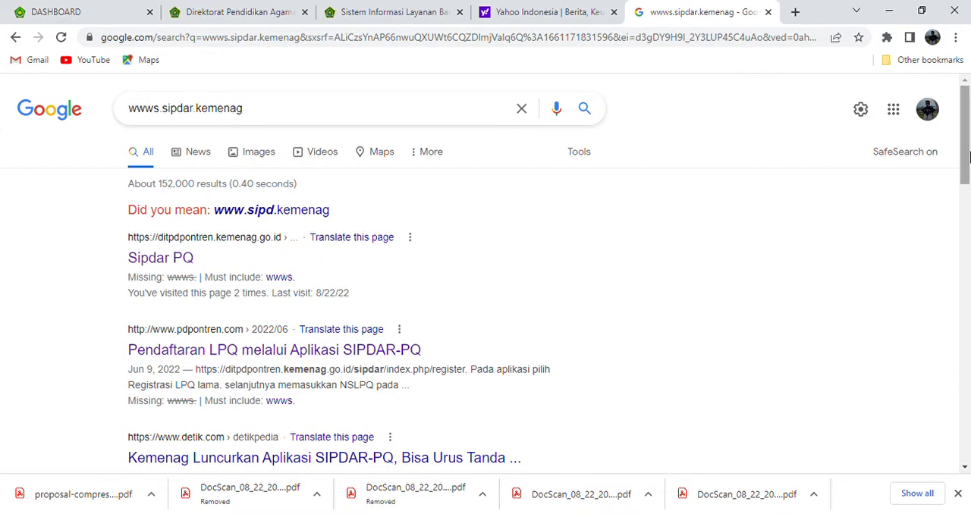
Open the search result "Pendaftaran LPQ melalui Aplikasi SIPDAR-PQ" and look over the article for the registration link
left_click_drag(965, 155, 966, 212)
scroll(966, 208, "up", 1)
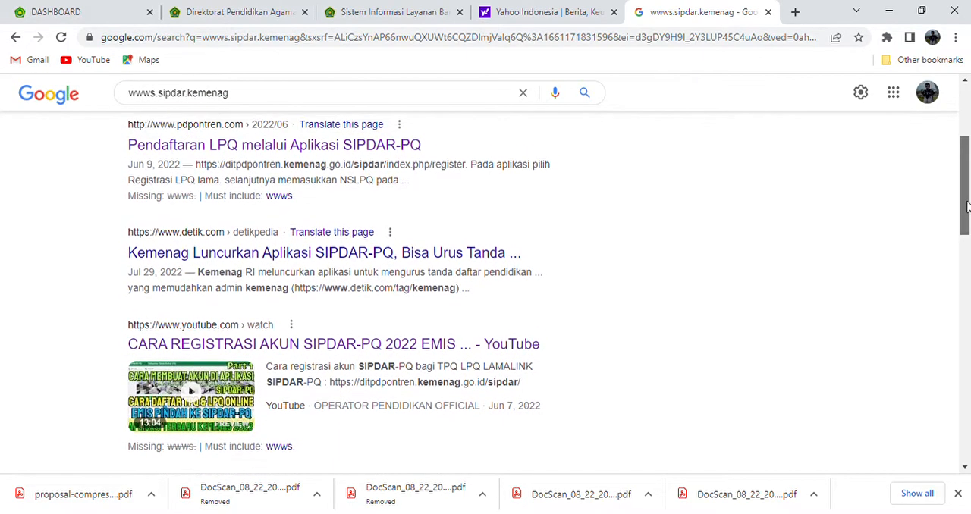
left_click(369, 186)
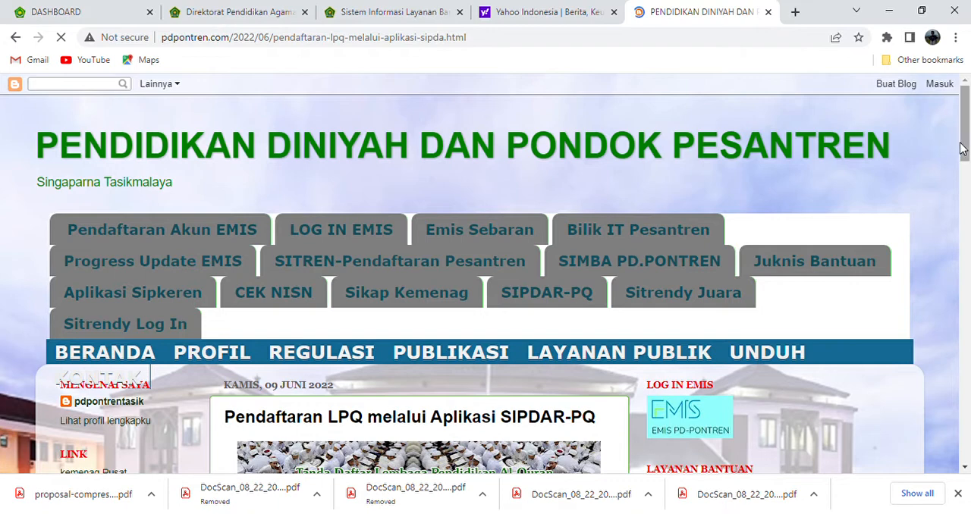
left_click_drag(964, 149, 965, 223)
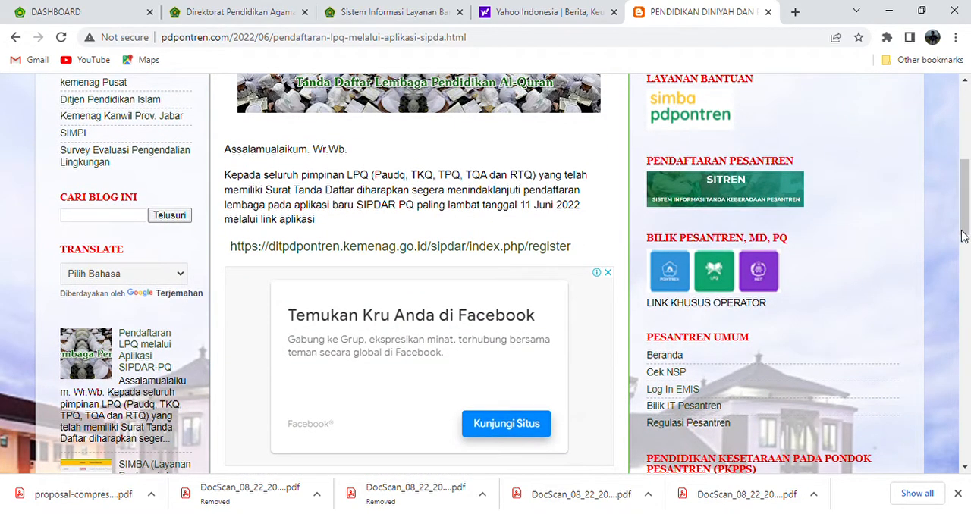
Close the article and Yahoo tabs, and open ditpdpontren.kemenag.go.id/sipdar/index.php/register in a new tab
left_click(768, 12)
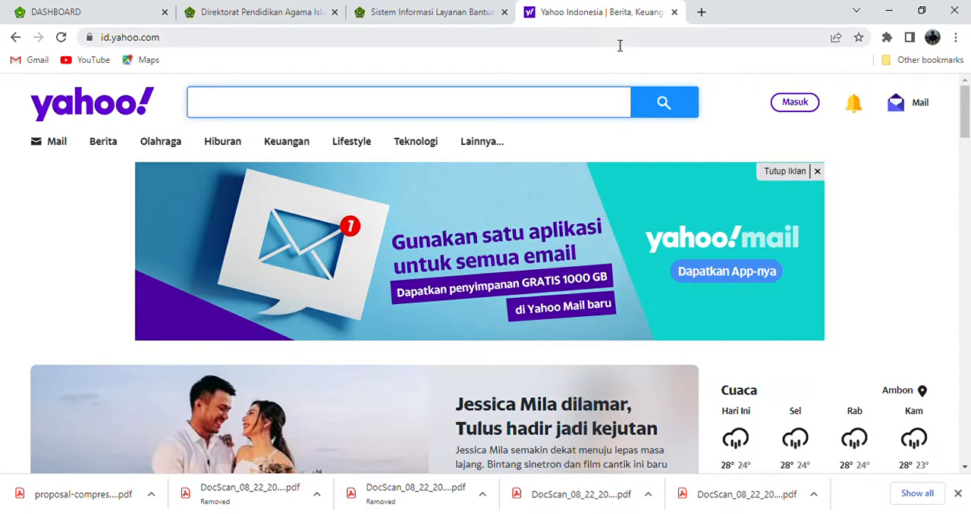
left_click(673, 12)
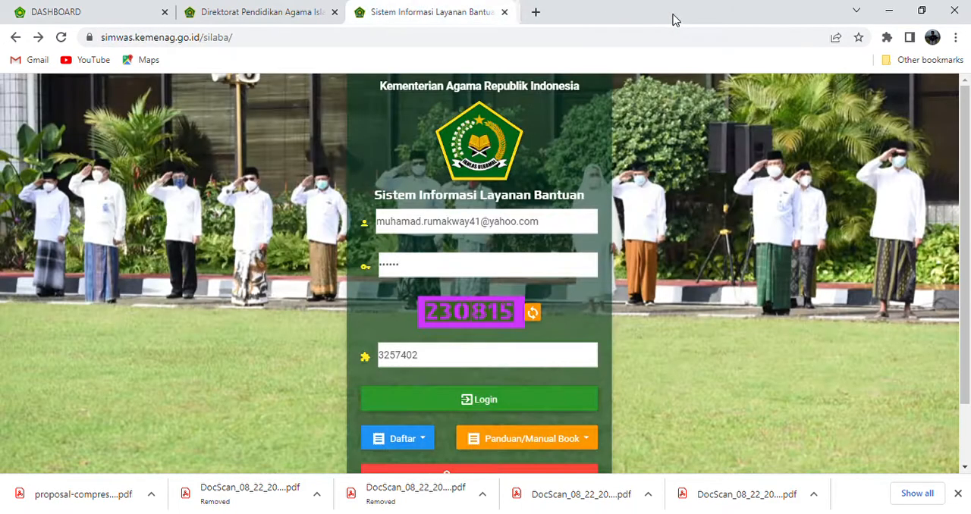
left_click(531, 13)
type("s")
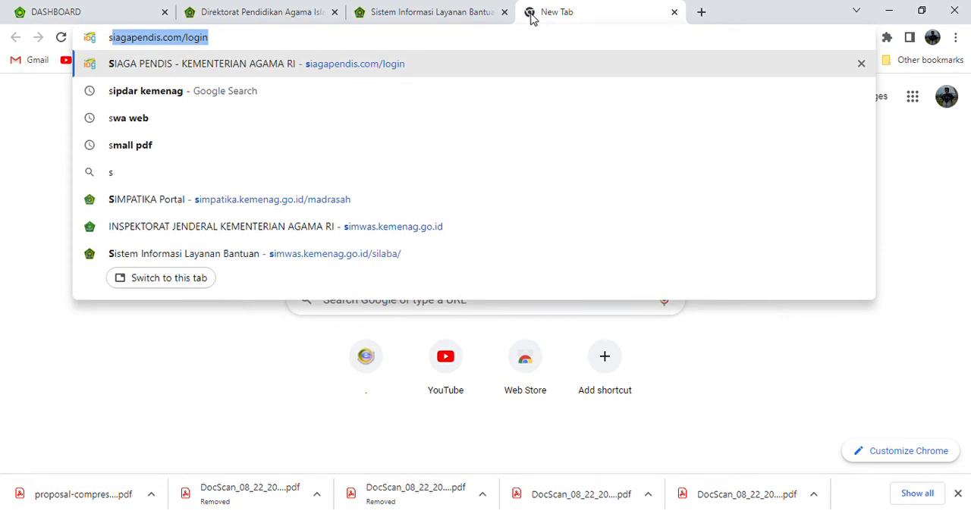
type("i")
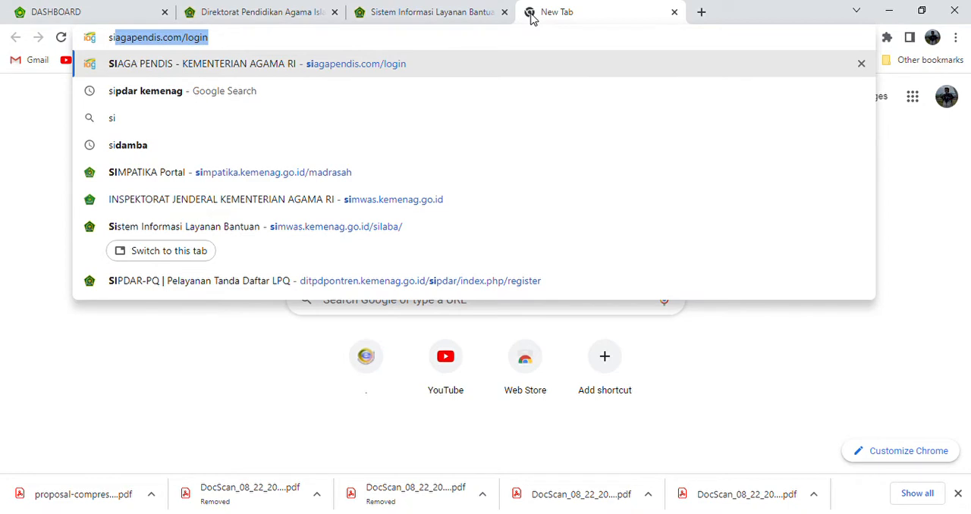
type("pd")
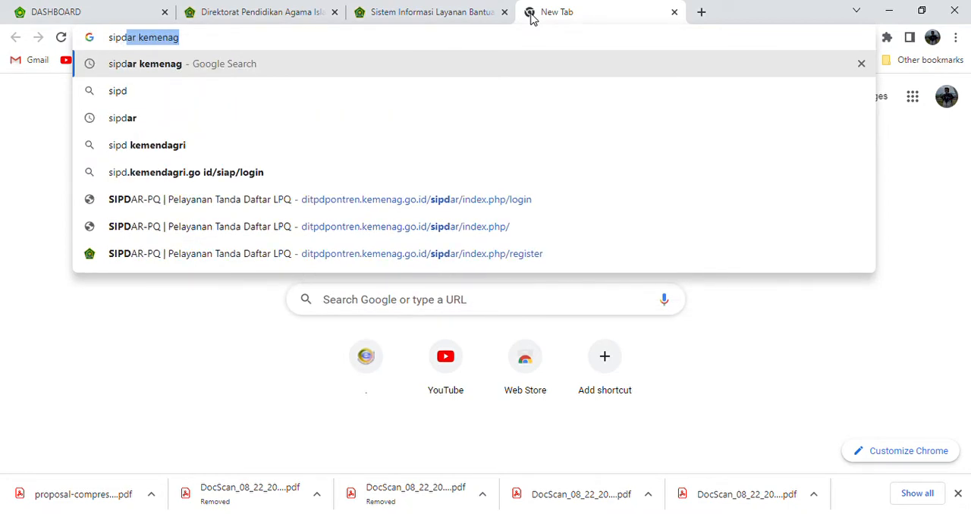
left_click(460, 254)
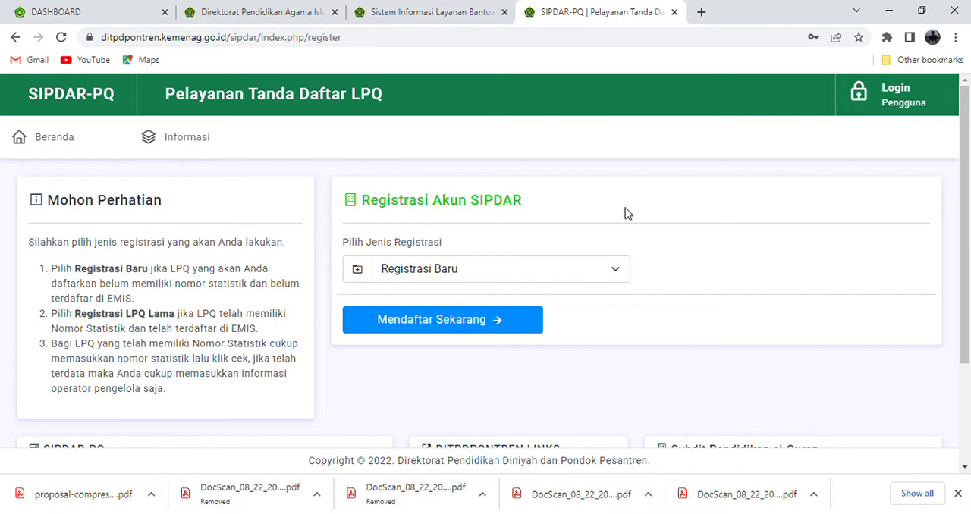
Choose Registrasi Baru as the registration type and proceed to the new LPQ registration form
left_click(610, 270)
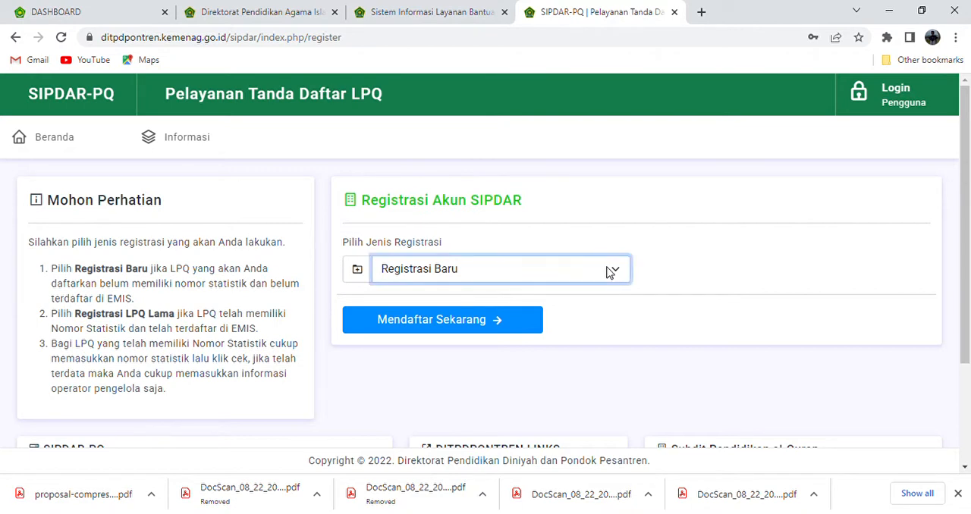
left_click(576, 311)
left_click(581, 268)
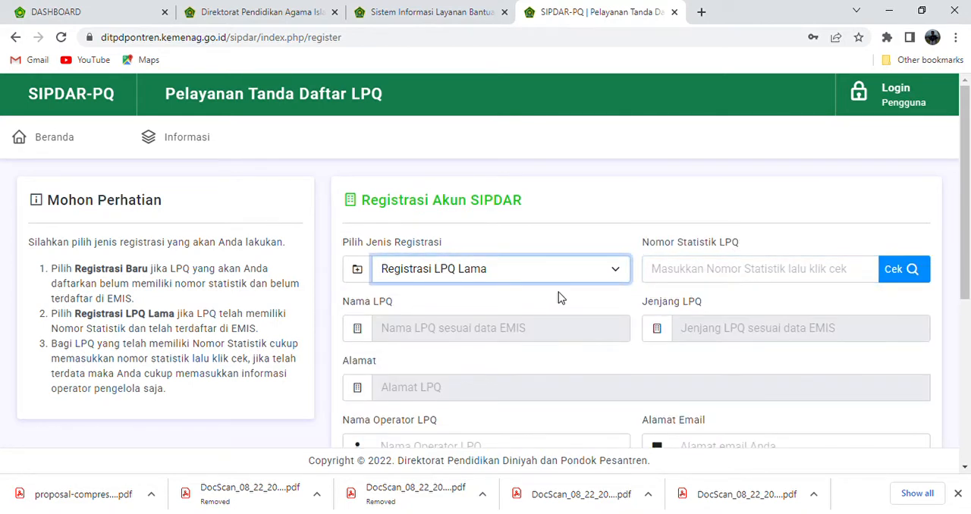
left_click(558, 292)
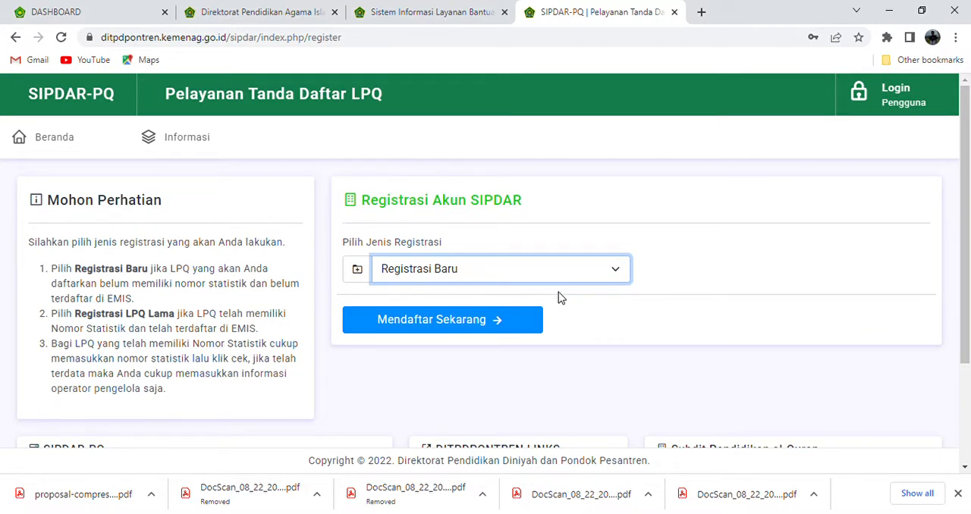
left_click(440, 320)
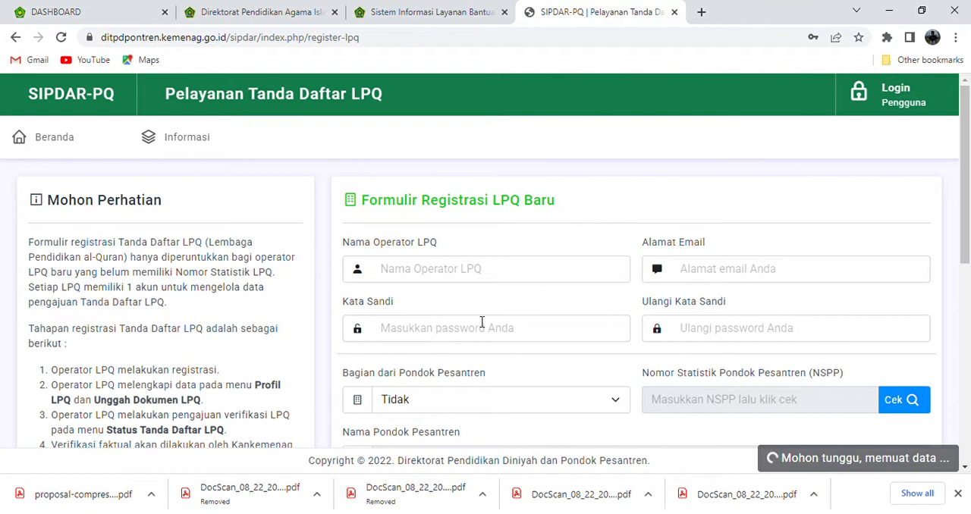
Enter the operator's name in the Nama Operator LPQ field of the registration form
left_click_drag(964, 217, 961, 149)
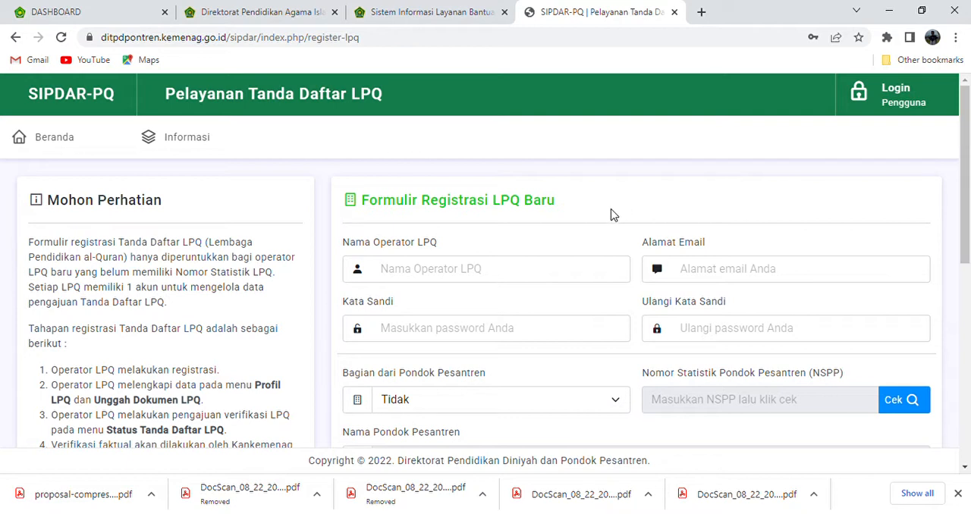
left_click(515, 271)
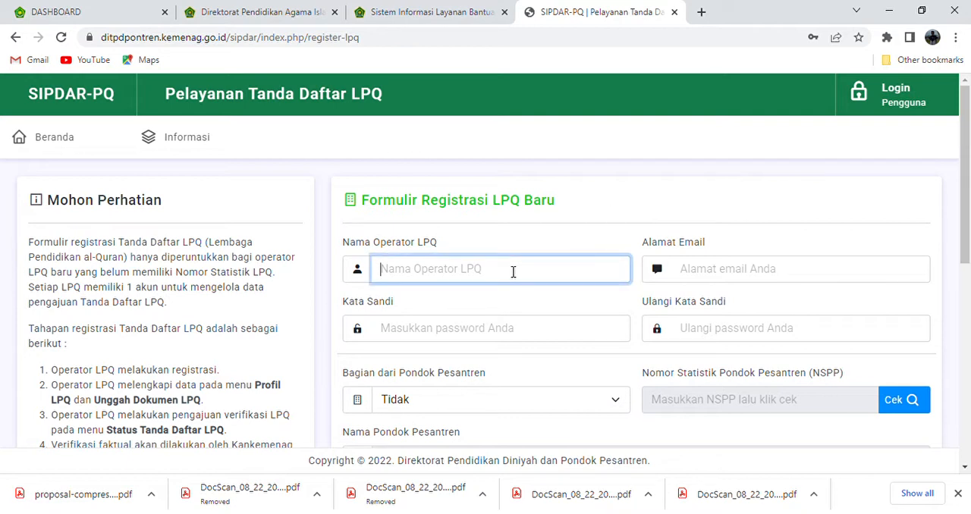
type("Sain")
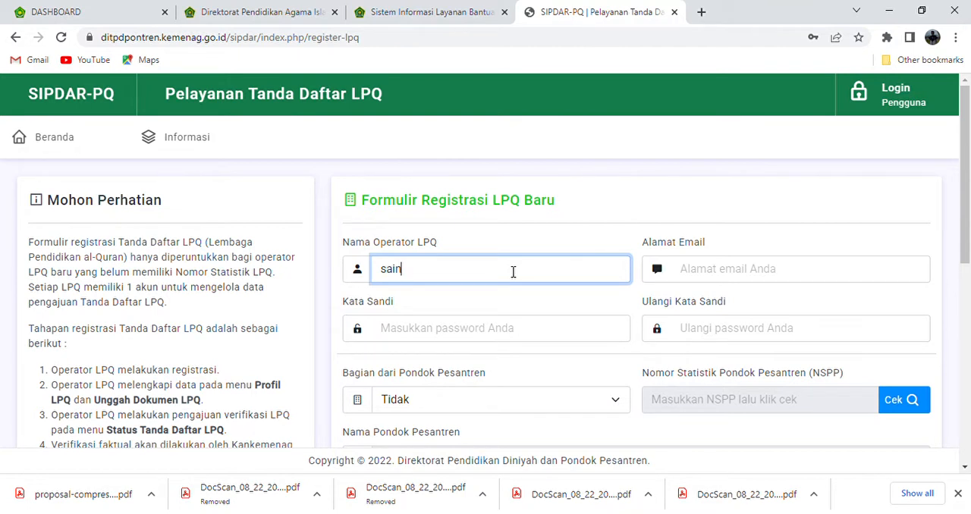
key("BackSpace")
key("BackSpace")
type("imin")
Fill in the operator's e-mail address in the Alamat Email field
left_click(769, 274)
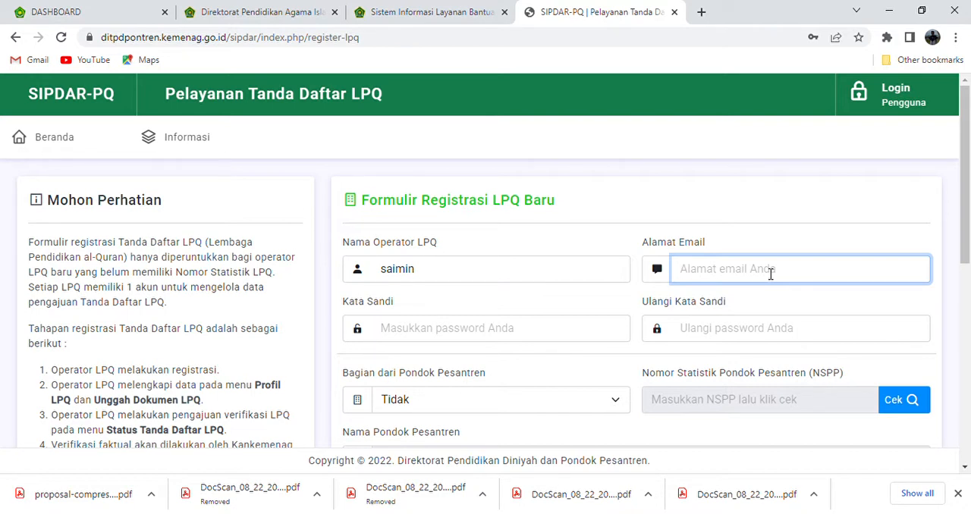
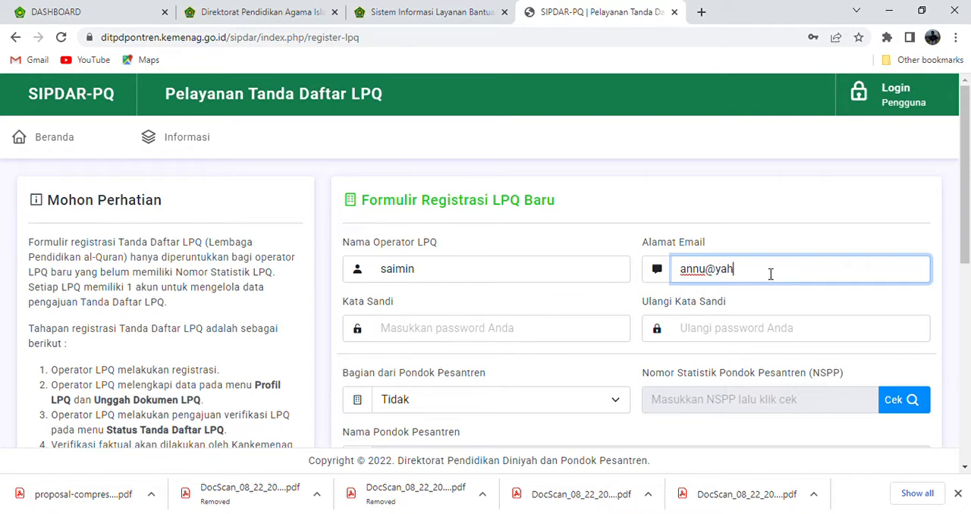
Enter the account password in Kata Sandi and repeat it in Ulangi Kata Sandi
left_click(557, 332)
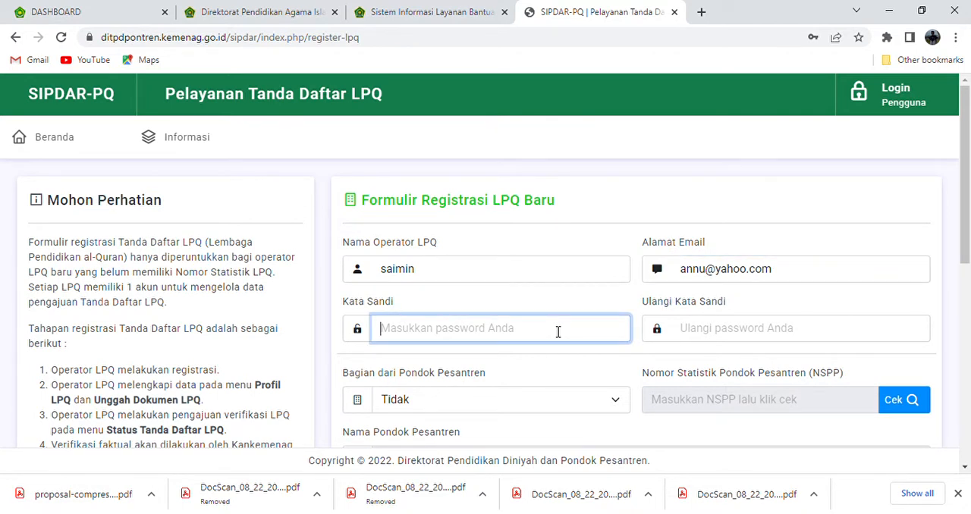
type("123")
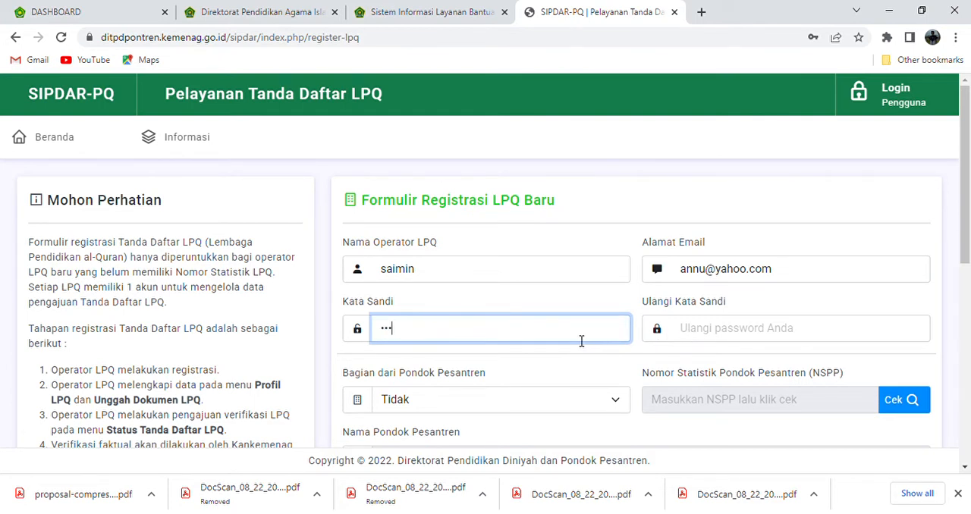
left_click(566, 280)
left_click(710, 342)
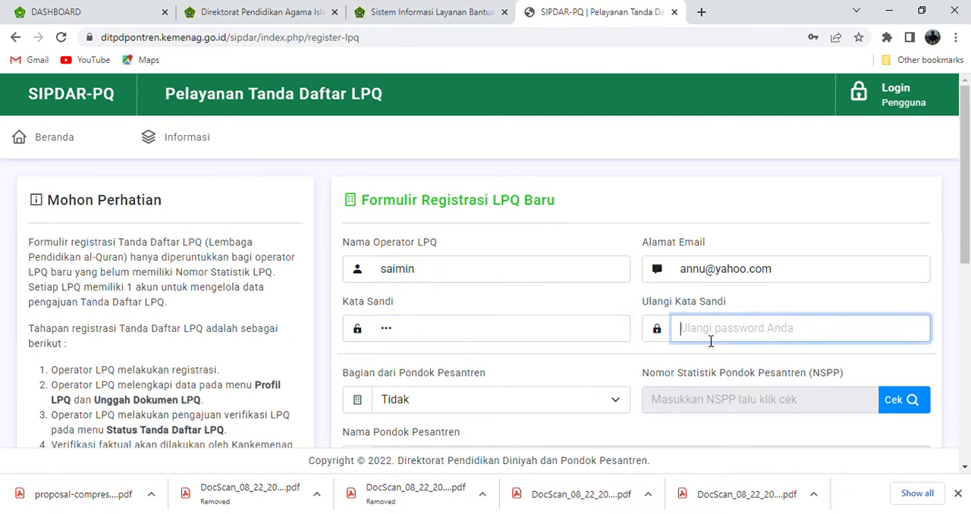
type("1")
key("BackSpace")
type("123")
Correct the operator's e-mail address by adding the missing letter just before the @ sign
left_click(710, 276)
type("r")
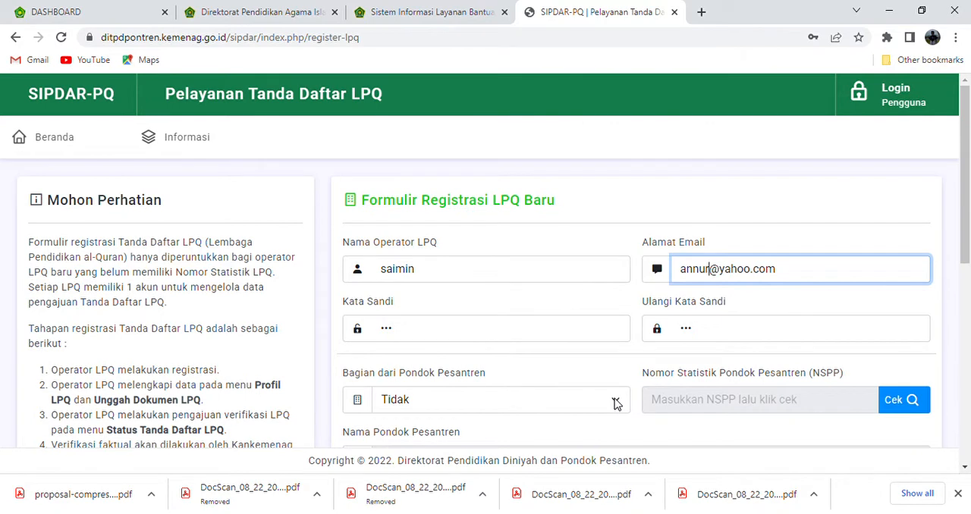
Fill in the LPQ details: Bagian dari Pondok Pesantren as Tidak, Nama LPQ as annur, and Jenjang LPQ as Taman Pendidikan Al-Quran (TPQ)
scroll(967, 250, "down", 1)
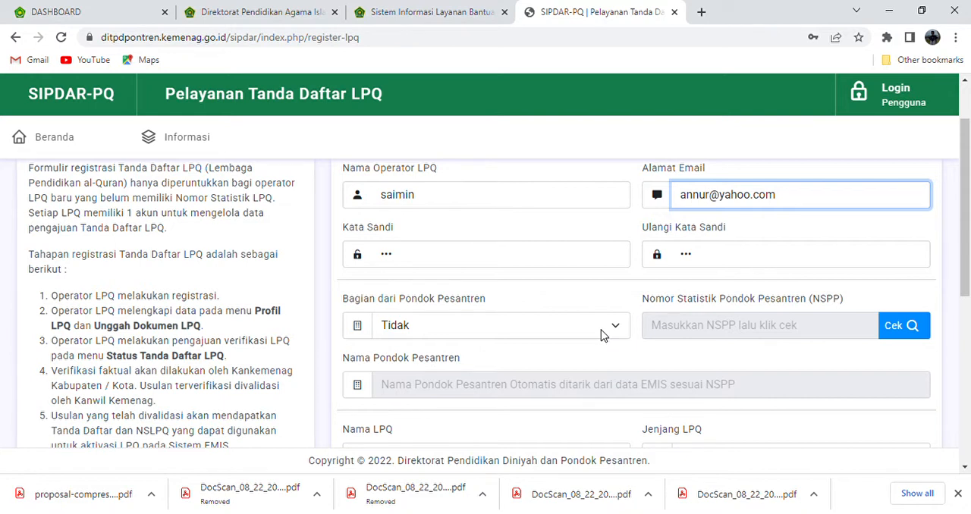
left_click(602, 334)
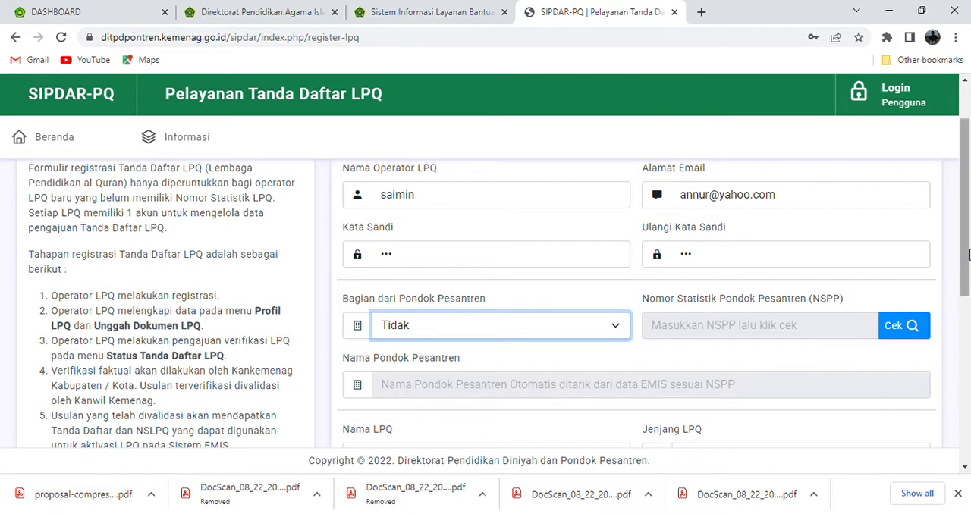
left_click_drag(968, 255, 969, 327)
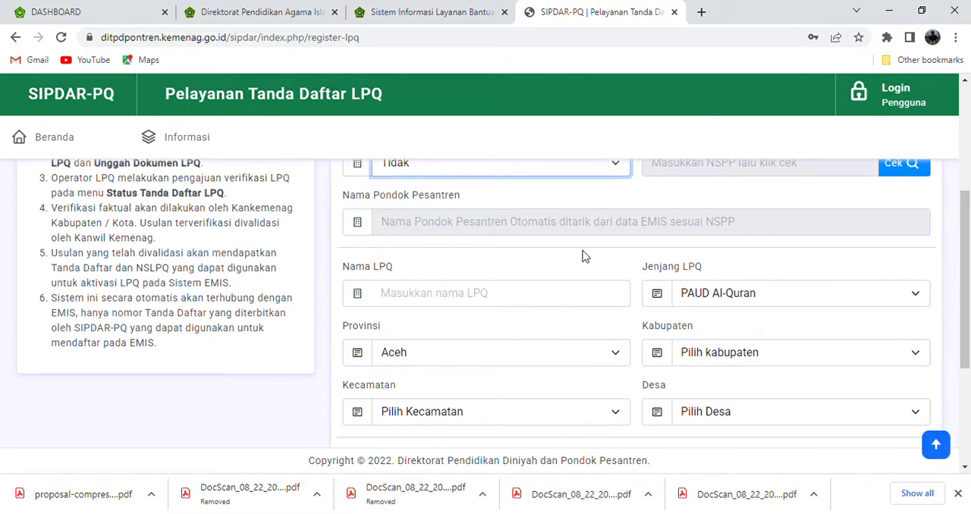
left_click(555, 305)
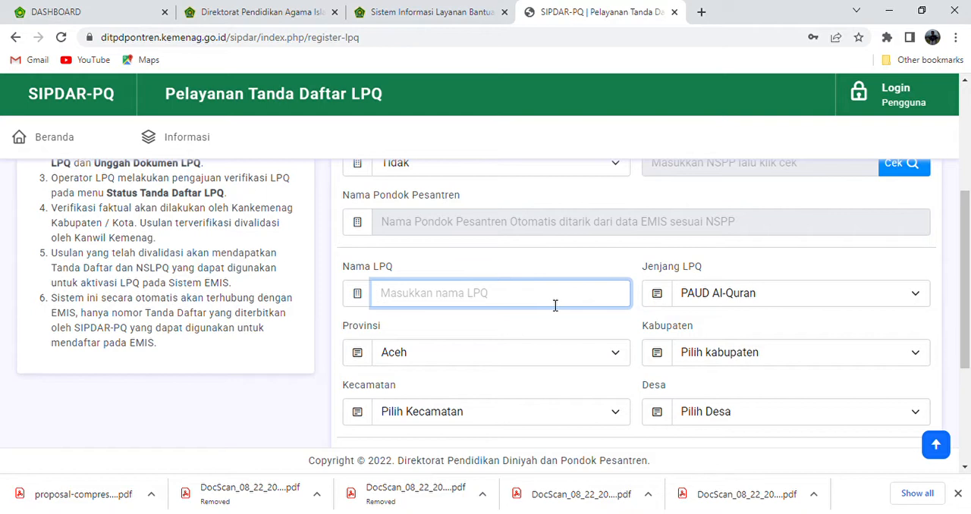
type("annur")
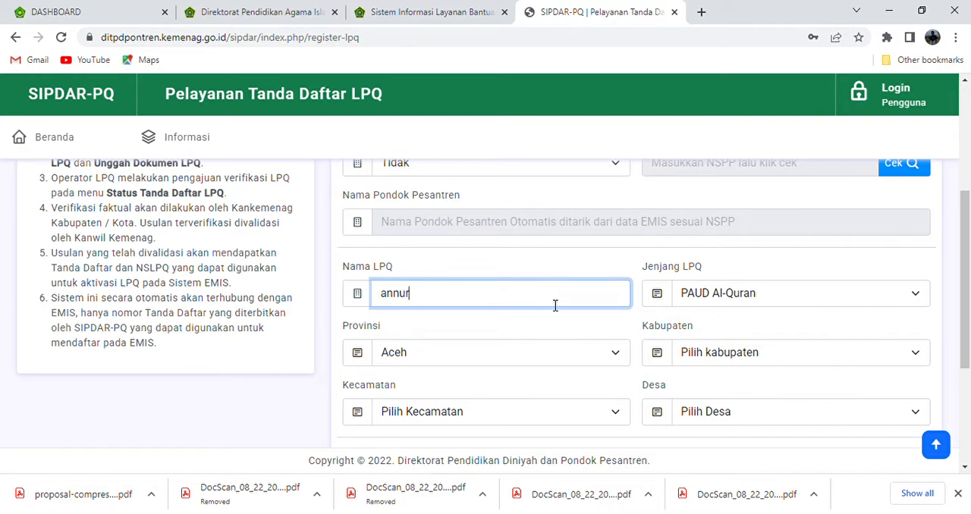
left_click(749, 295)
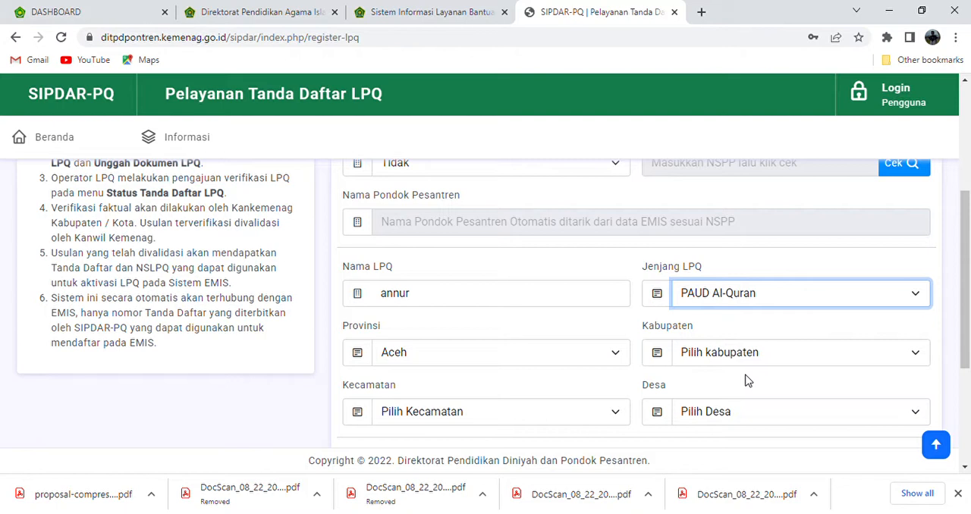
key("Down")
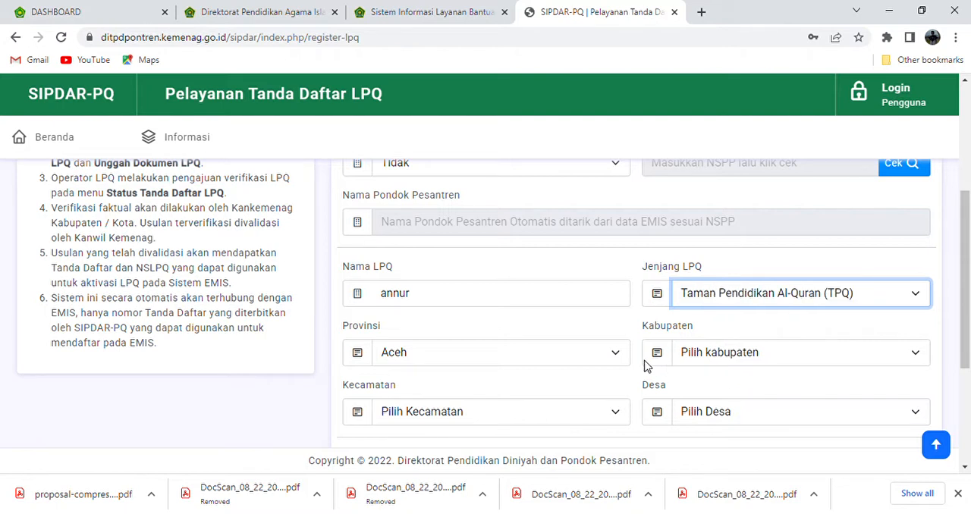
Set the LPQ's location to Provinsi Maluku, Kabupaten Seram Bagian Timur, Kecamatan Bula and Desa Bula
left_click(605, 363)
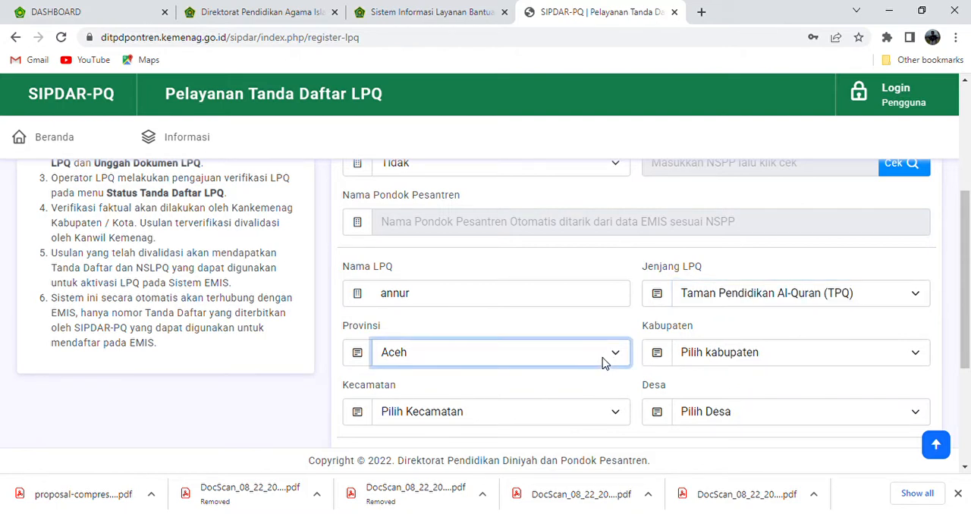
key("m")
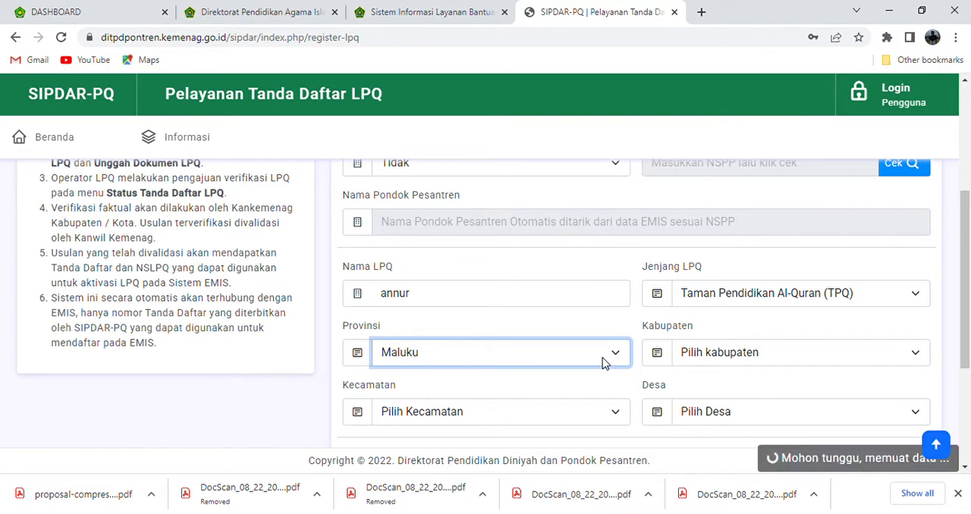
left_click(719, 363)
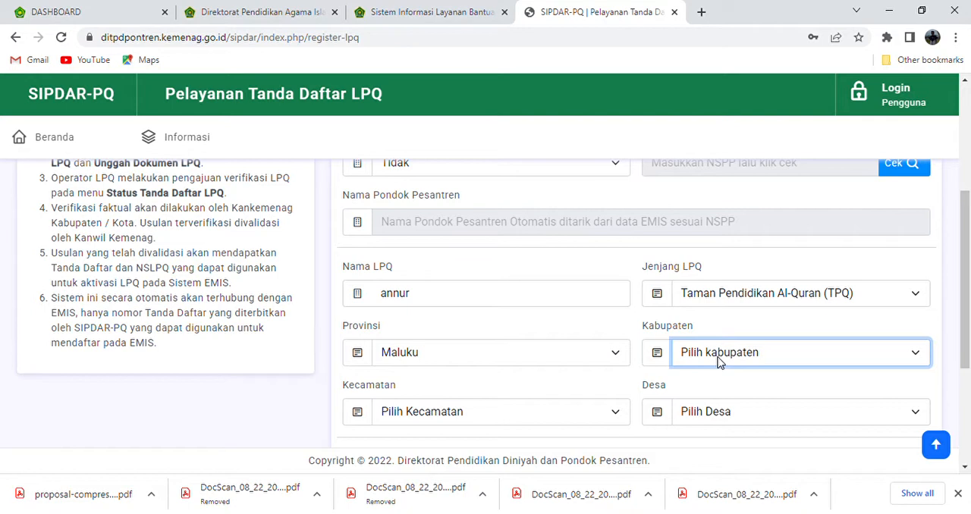
key("s")
key("s")
left_click(608, 411)
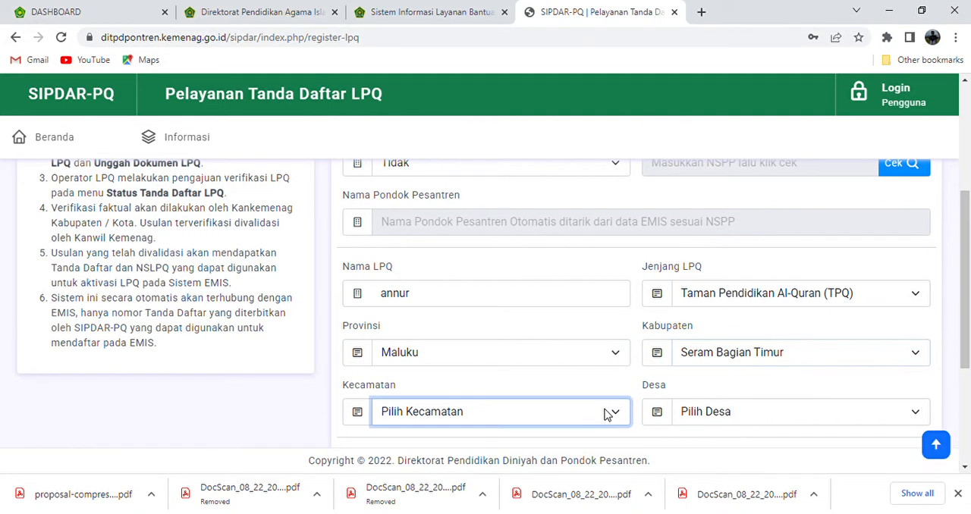
key("b")
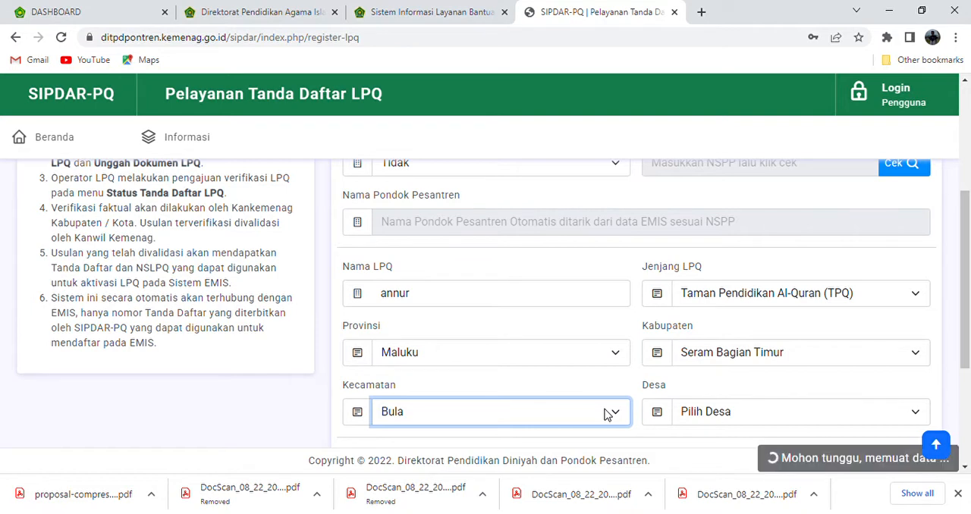
left_click(760, 417)
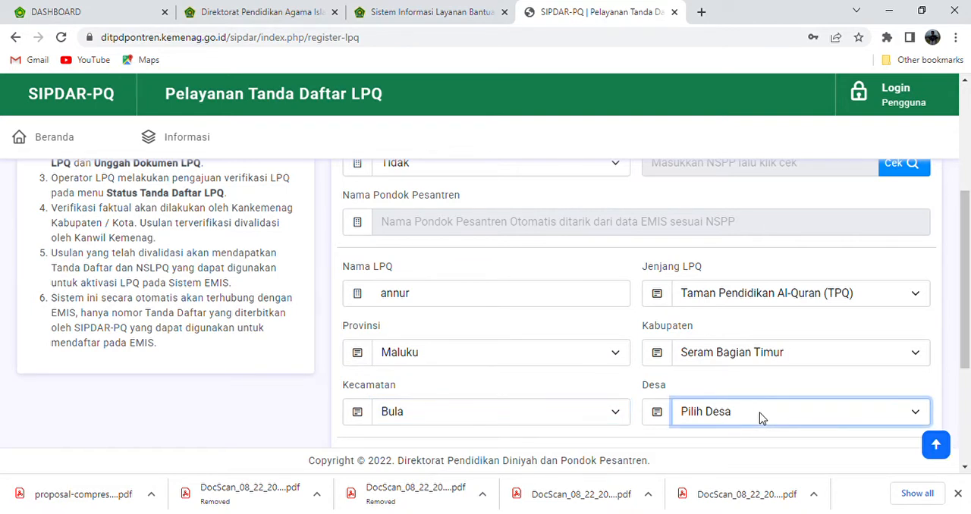
key("Down")
Enter the validation code shown in the captcha image and submit the LPQ registration
scroll(969, 367, "down", 2)
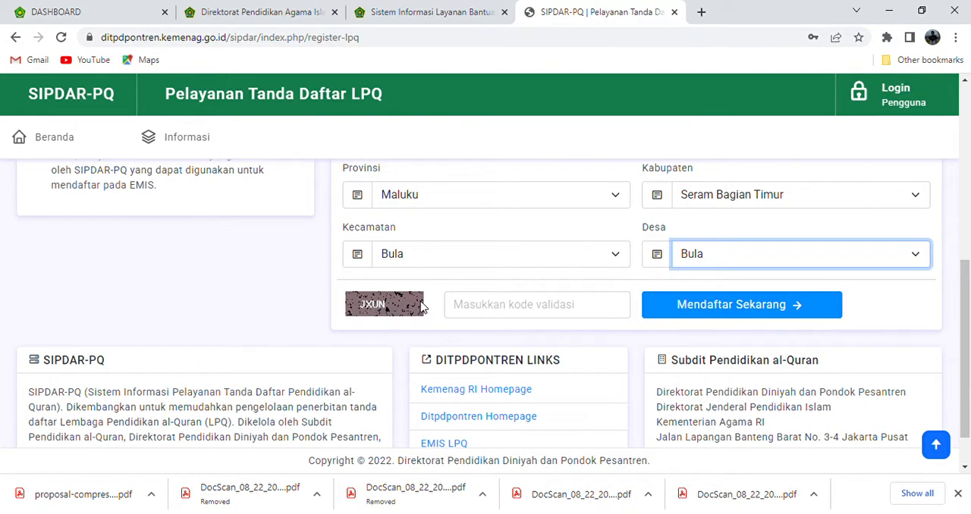
left_click(493, 311)
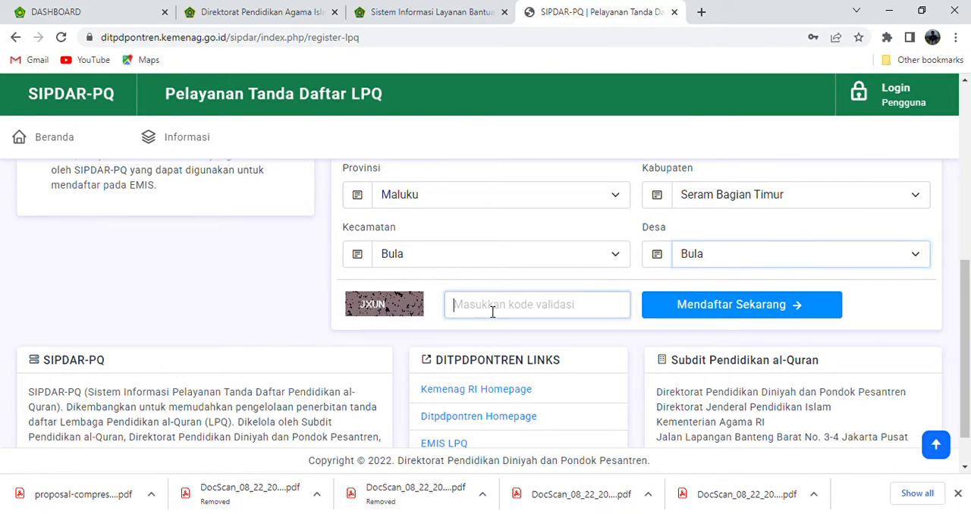
type("J")
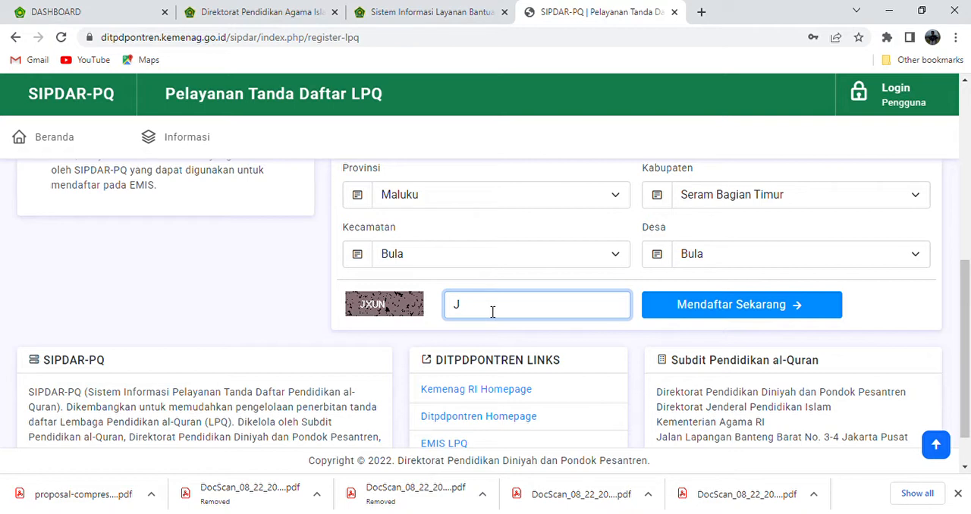
type("XUN")
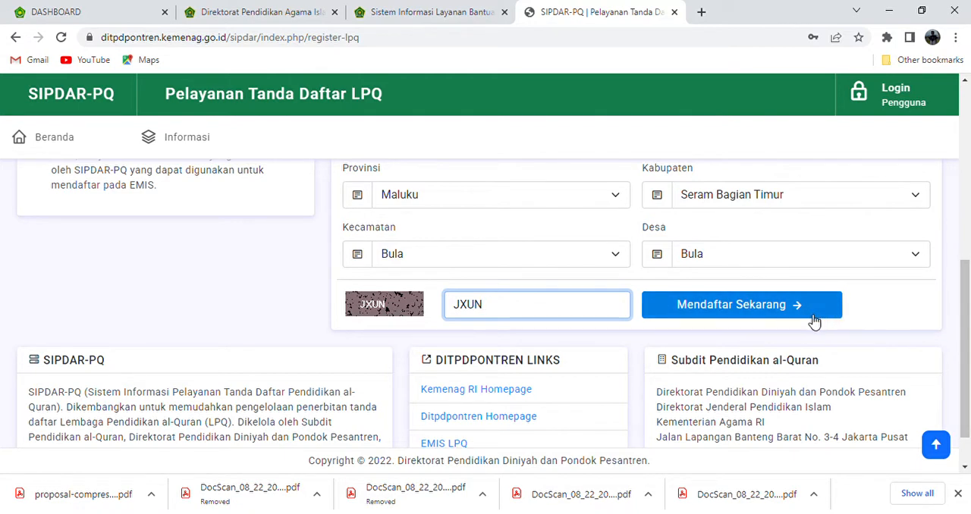
left_click(744, 307)
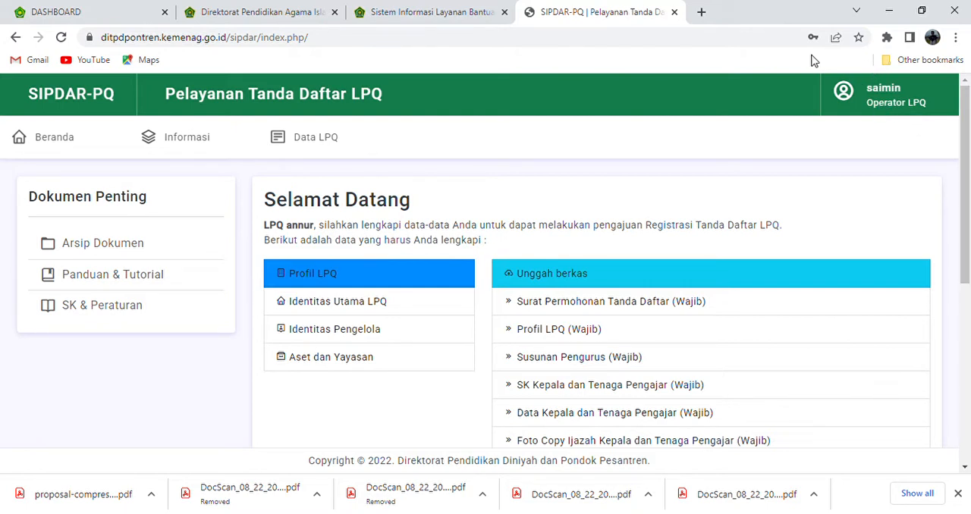
Review the welcome page's Profil LPQ sections and the Unggah berkas list of required and optional documents
left_click_drag(969, 183, 962, 145)
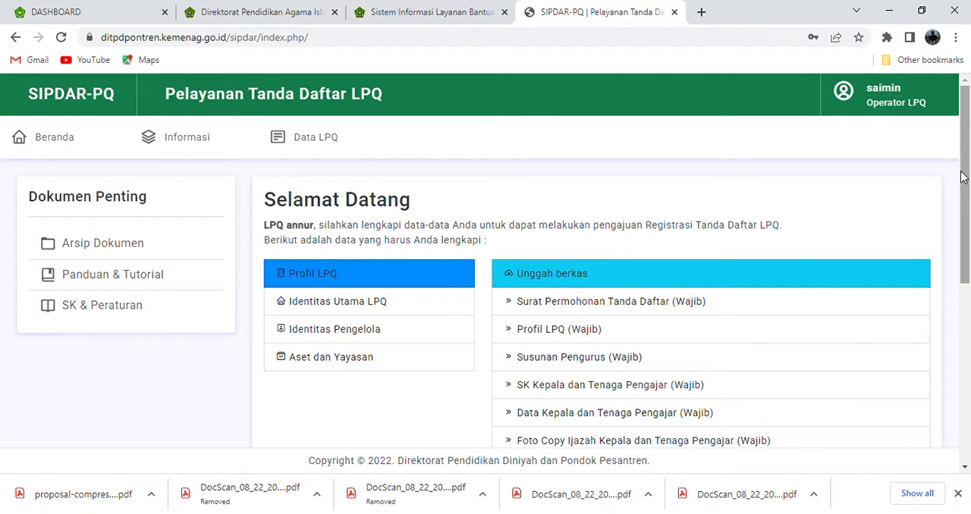
left_click_drag(968, 281, 963, 171)
left_click_drag(968, 240, 968, 262)
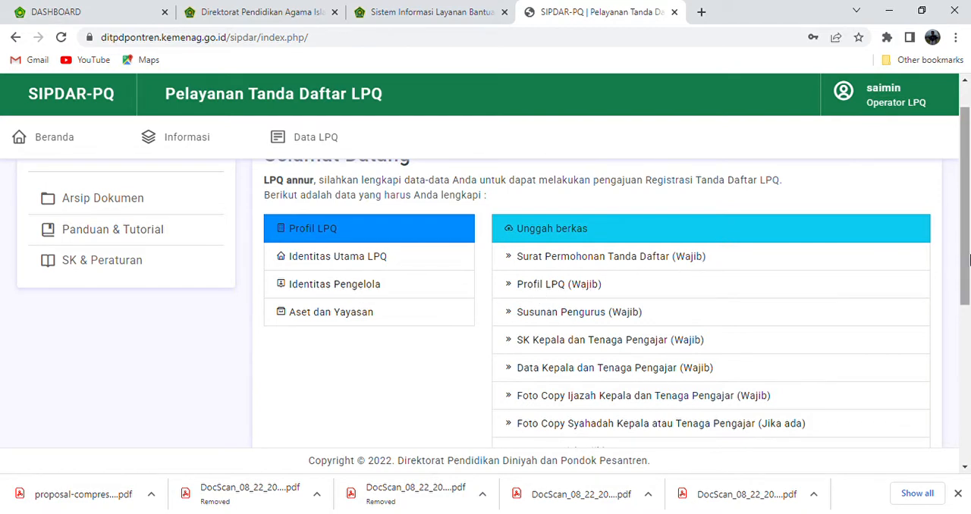
scroll(970, 261, "down", 1)
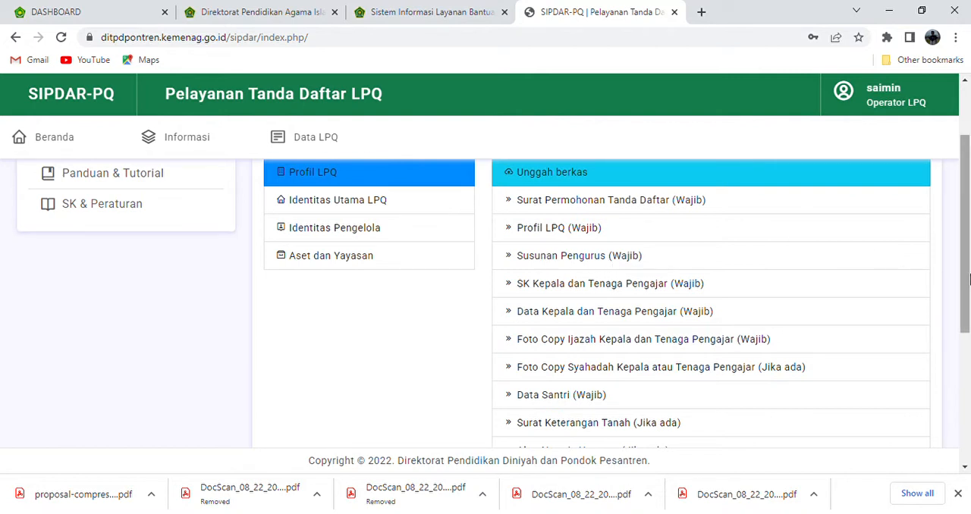
scroll(969, 281, "down", 1)
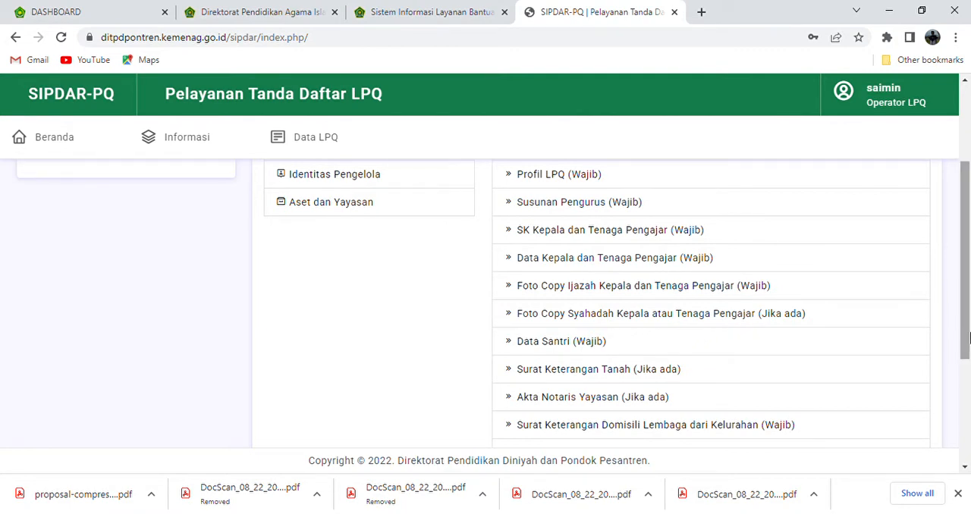
left_click_drag(969, 338, 969, 357)
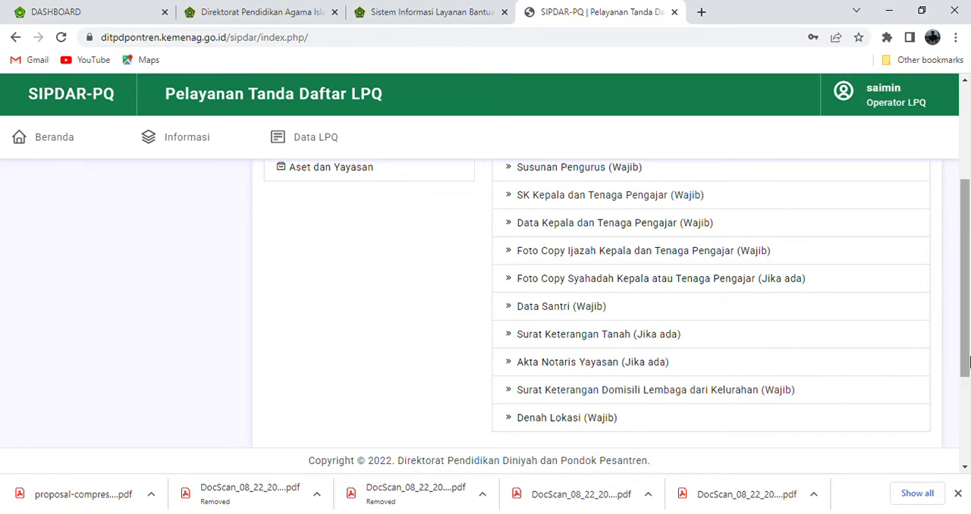
mouse_move(965, 362)
left_mouse_down()
mouse_move(966, 275)
mouse_move(965, 369)
left_mouse_up()
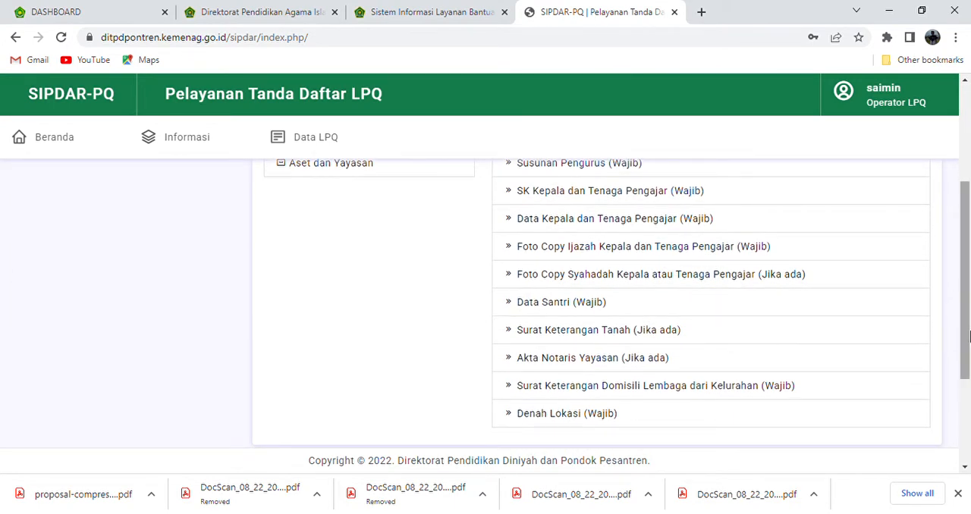
left_click_drag(970, 336, 957, 249)
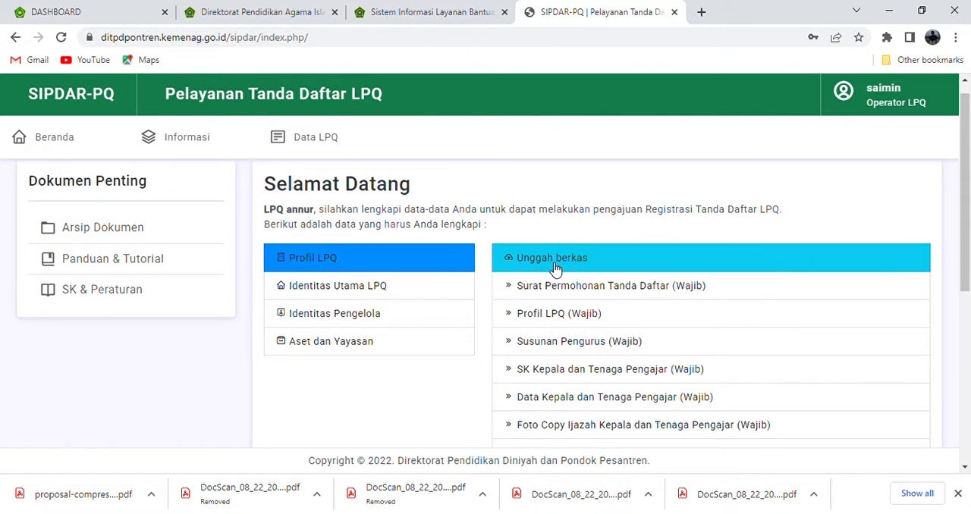
Open the LPQ profile form and go through its Identitas fields, including NPSN, Tanggal Berdiri and SK Pendirian
left_click(319, 148)
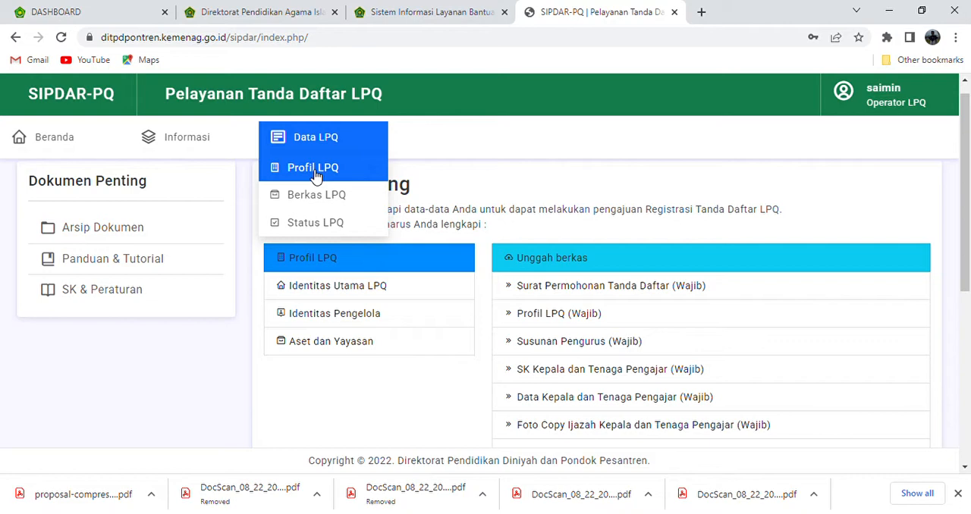
left_click(315, 176)
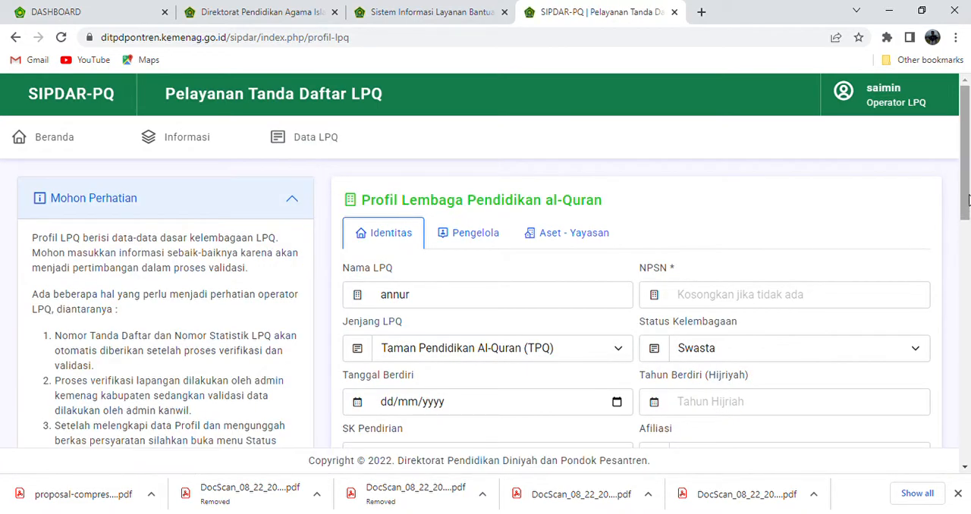
mouse_move(967, 199)
left_mouse_down()
mouse_move(966, 281)
mouse_move(965, 215)
left_mouse_up()
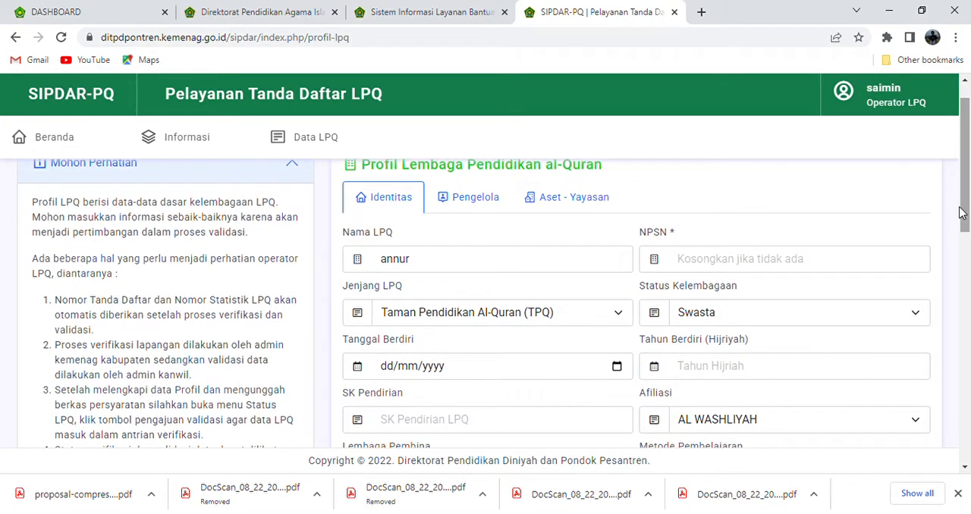
left_click(731, 263)
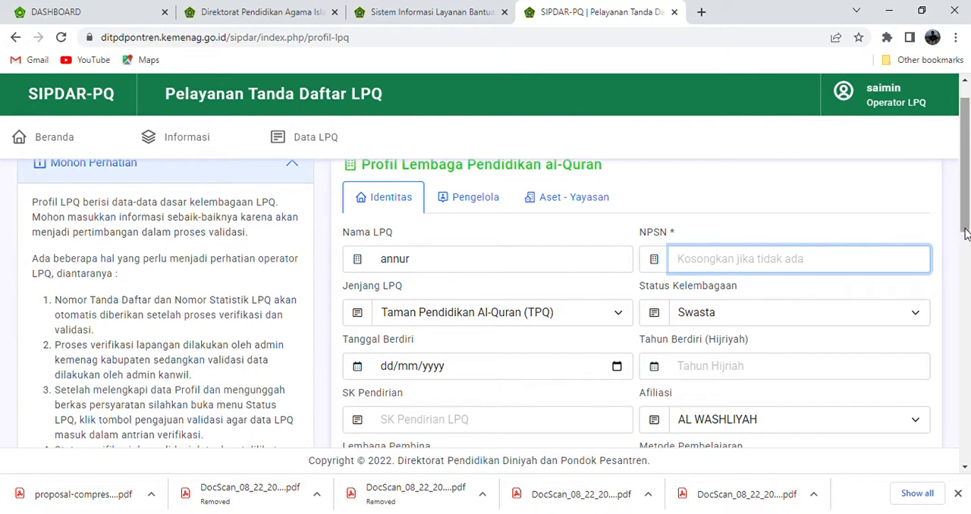
scroll(966, 227, "down", 1)
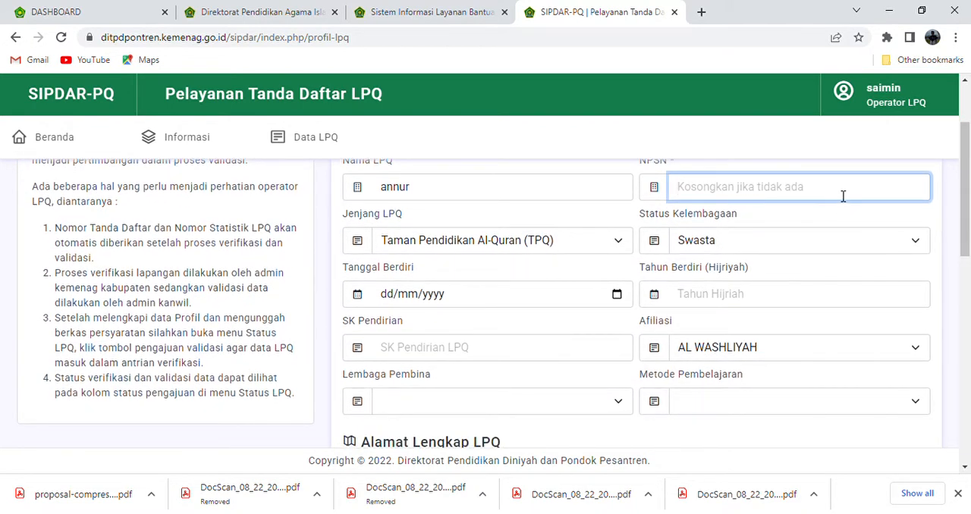
left_click_drag(966, 216, 965, 198)
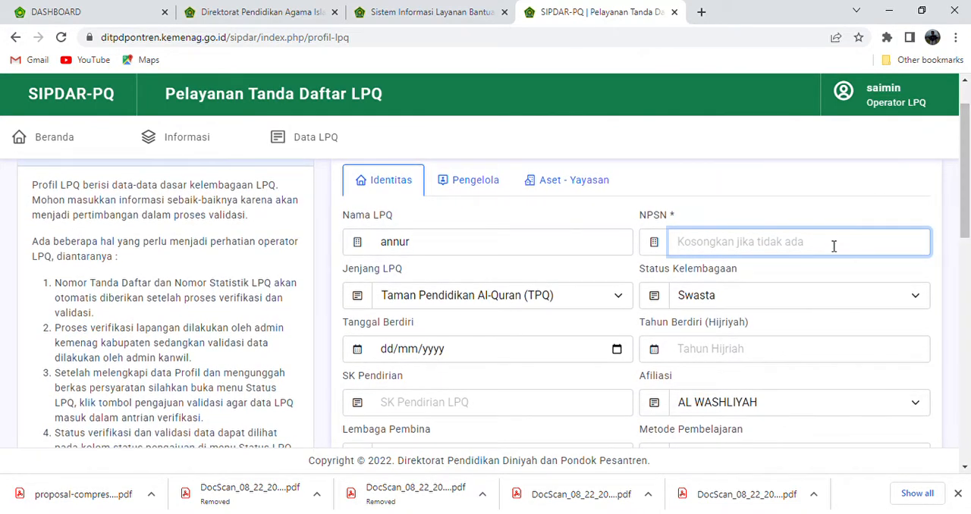
left_click_drag(966, 229, 966, 249)
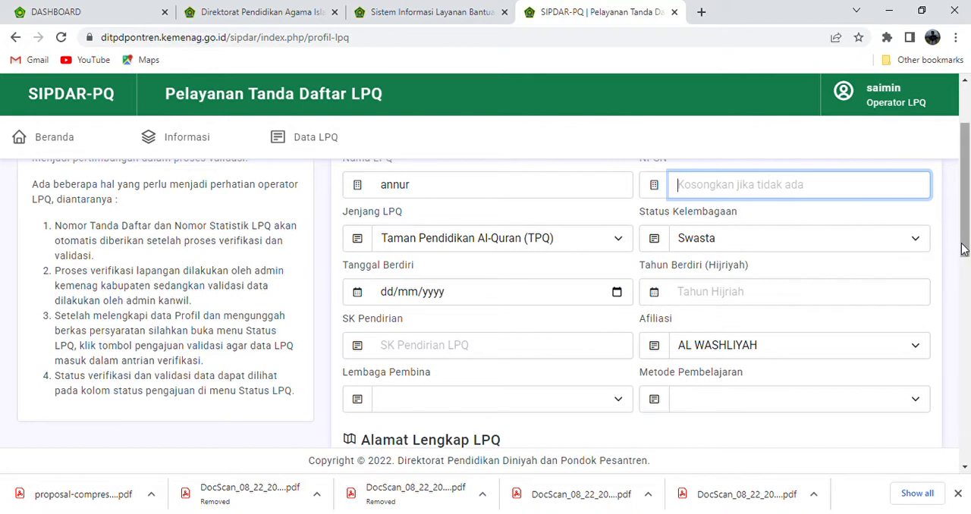
left_click_drag(967, 251, 967, 282)
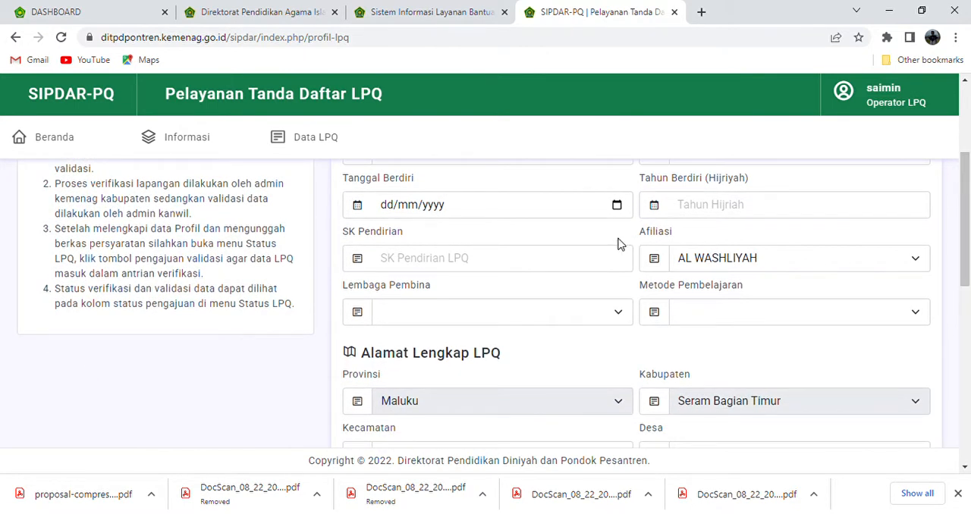
left_click(488, 260)
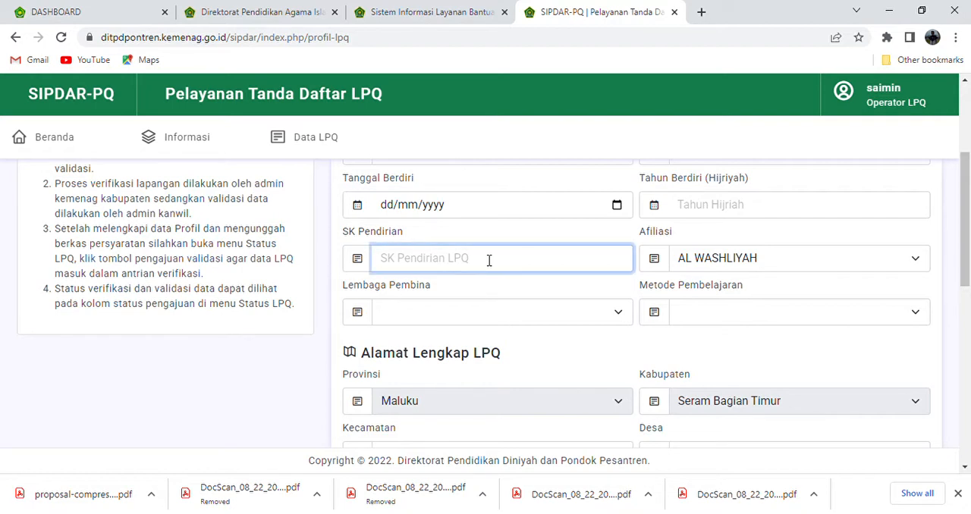
left_click(417, 228)
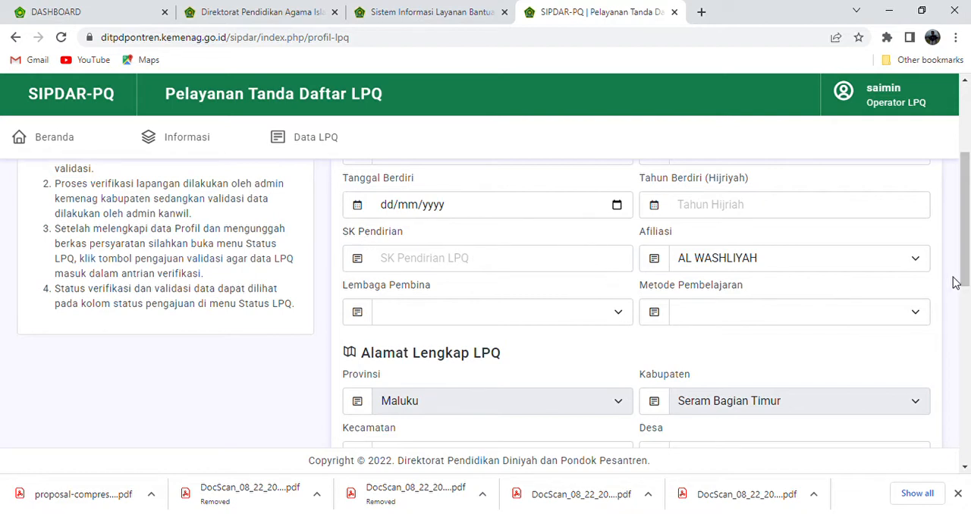
Set the LPQ's Afiliasi to TIDAK BERAFILIASI
left_click_drag(965, 280, 965, 277)
scroll(965, 279, "down", 1)
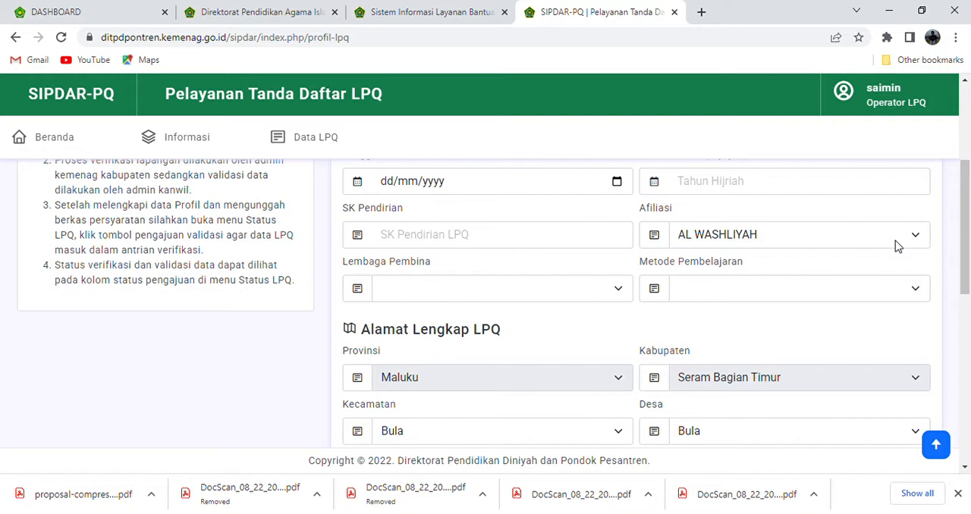
left_click(905, 237)
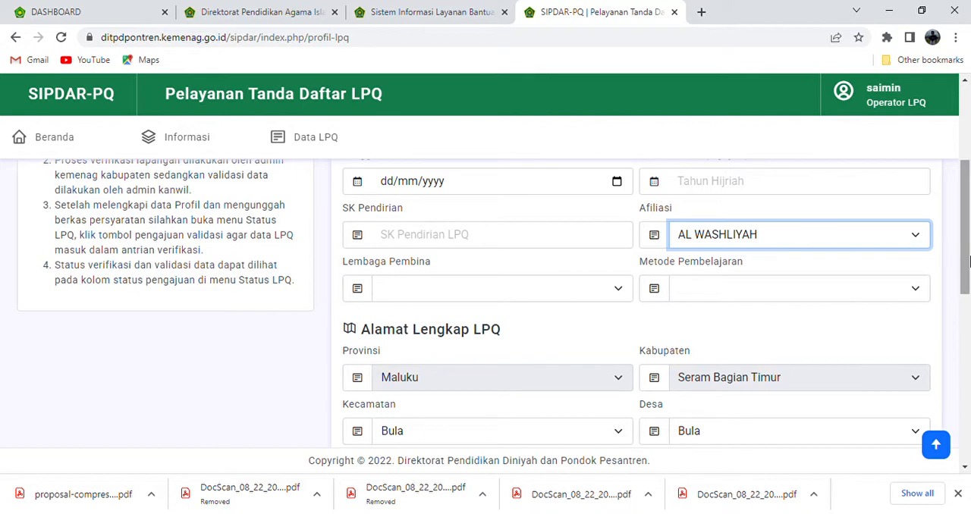
scroll(968, 262, "down", 1)
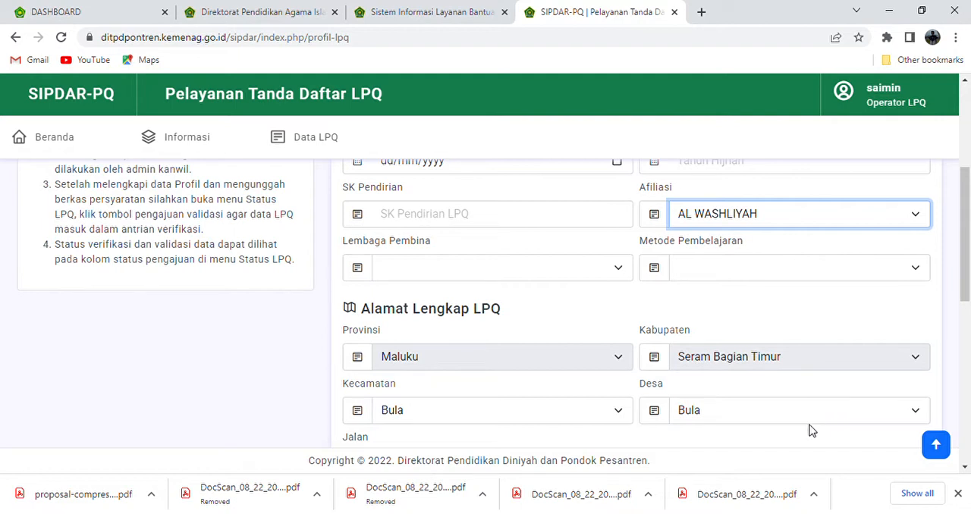
left_click(811, 438)
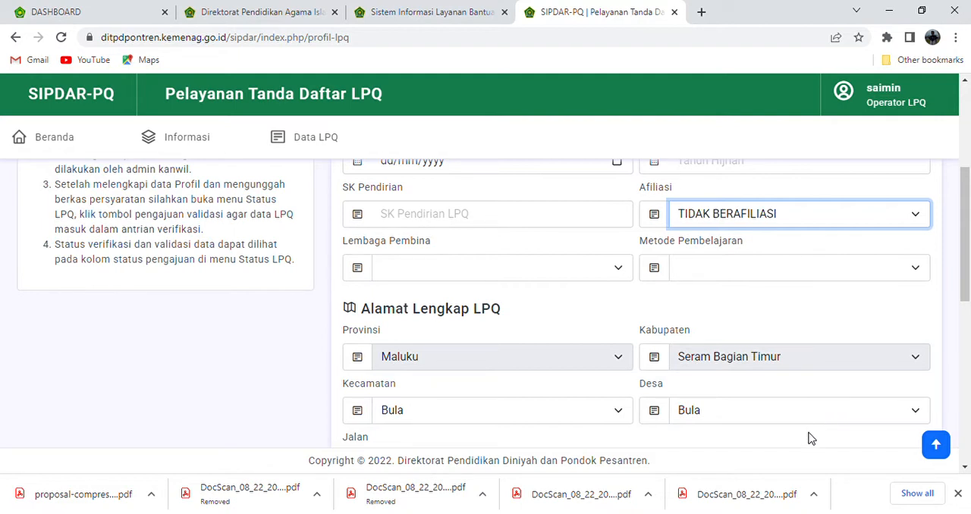
Choose + Tambah Lembaga for Lembaga Pembina, and close the resulting form without entering an institution name
left_click(592, 273)
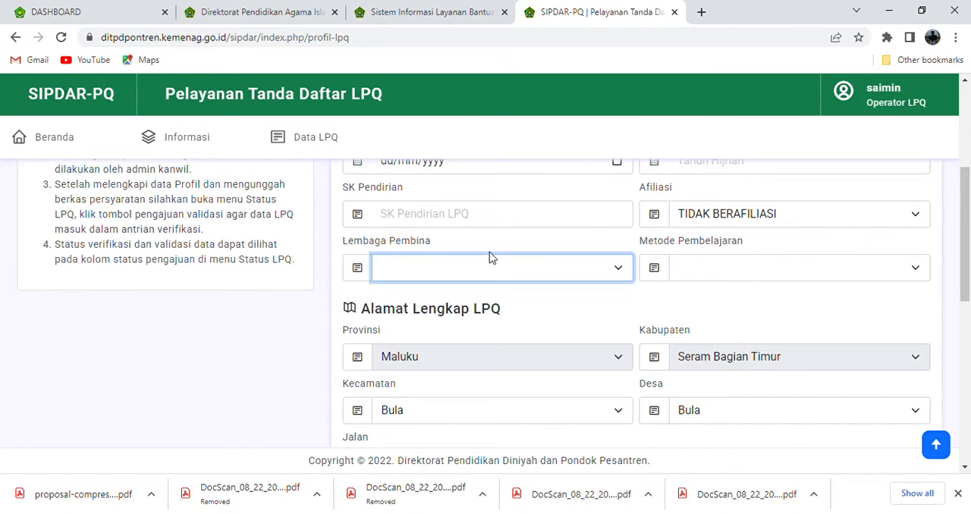
left_click(448, 246)
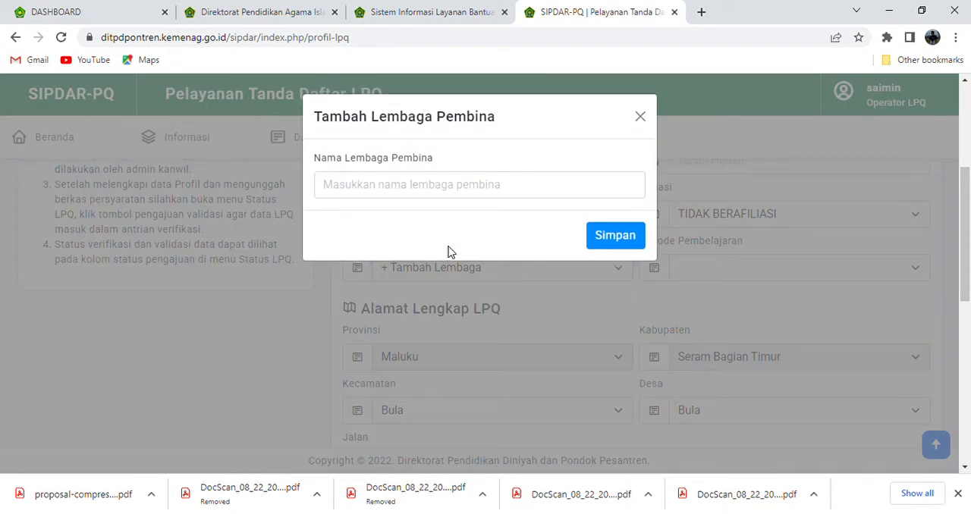
left_click(435, 191)
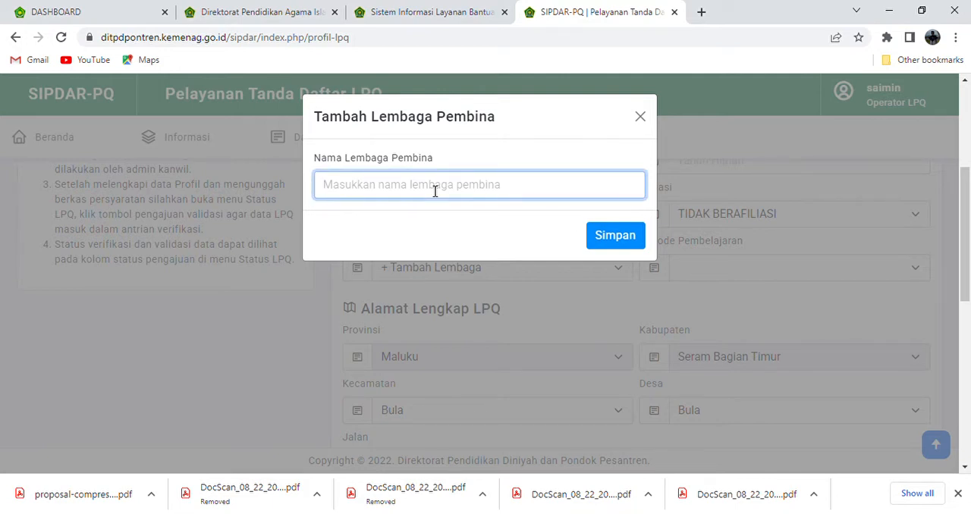
left_click(641, 119)
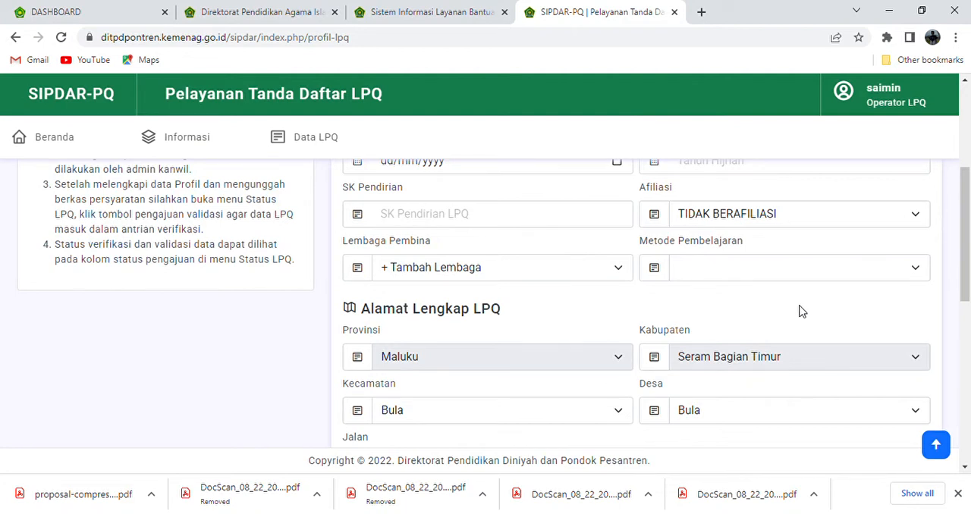
Go through Metode Pembelajaran and the LPQ's address fields, and have the latitude and longitude coordinates detected automatically
scroll(968, 262, "down", 1)
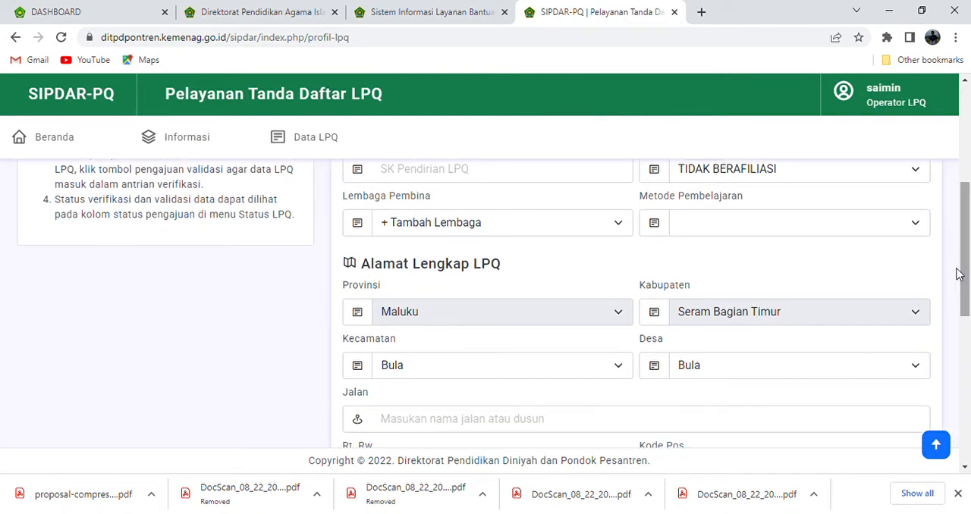
left_click(900, 223)
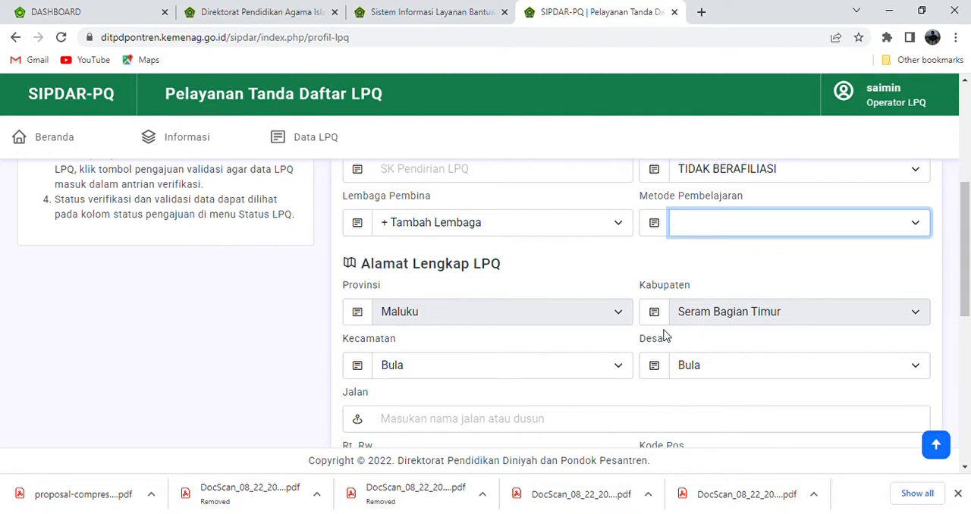
left_click_drag(963, 278, 964, 329)
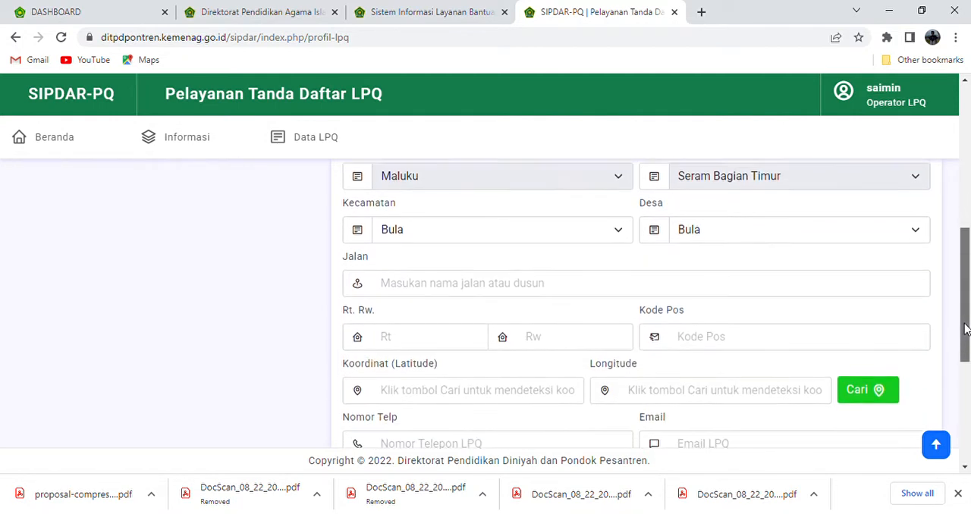
left_click(821, 293)
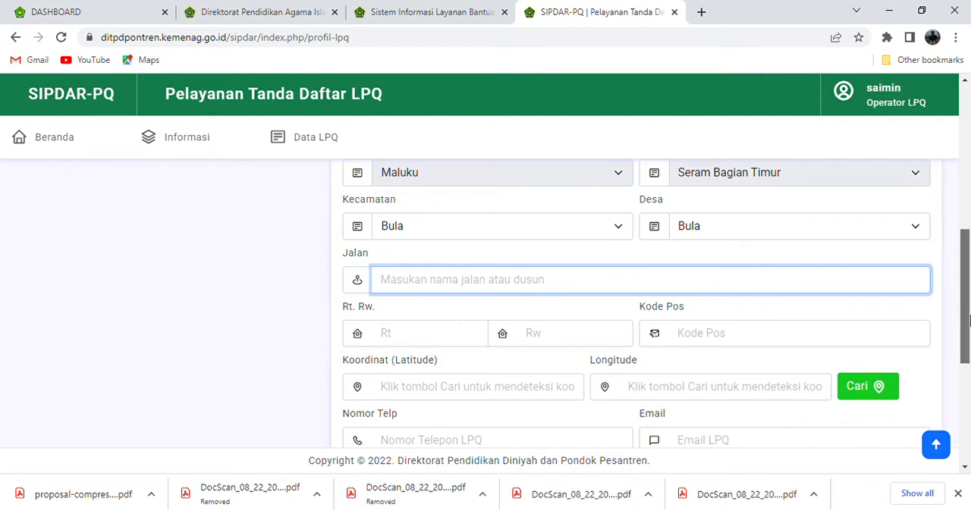
left_click_drag(966, 322, 965, 331)
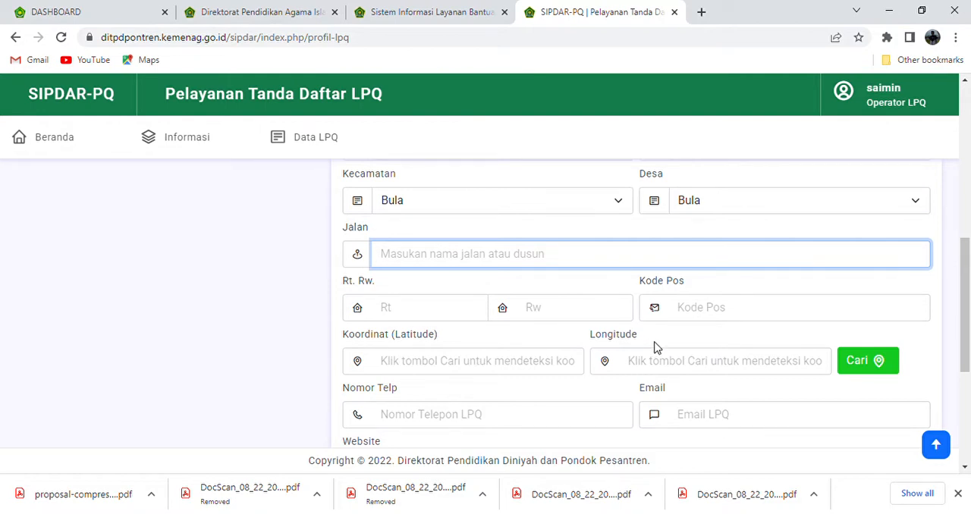
left_click(865, 368)
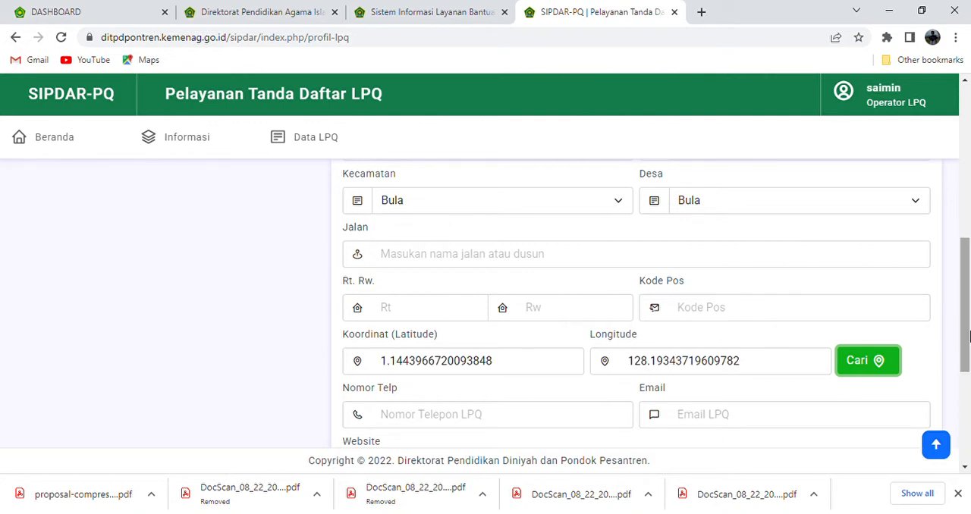
Check the remaining Identitas fields, switch to the Pengelola section and enter "-" as the head's Gelar Depan
left_click_drag(967, 333, 965, 405)
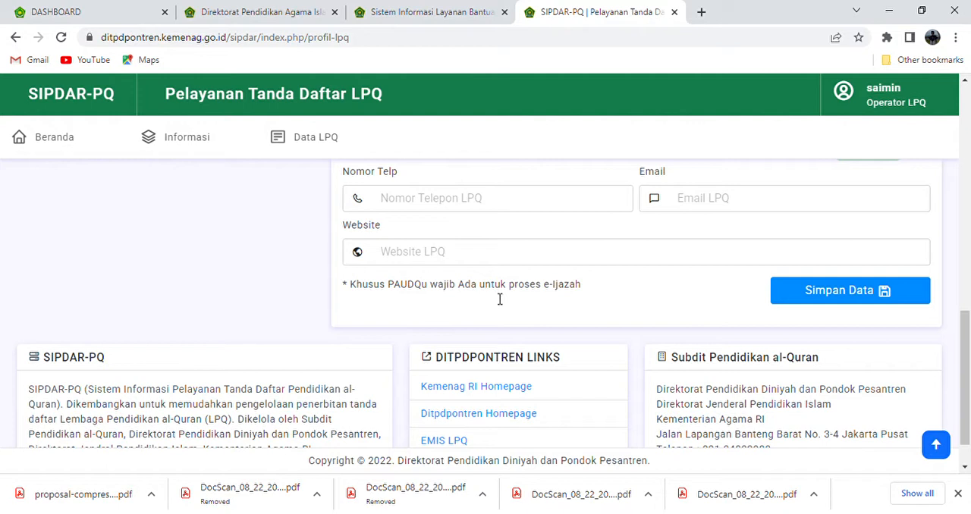
left_click_drag(967, 362, 961, 136)
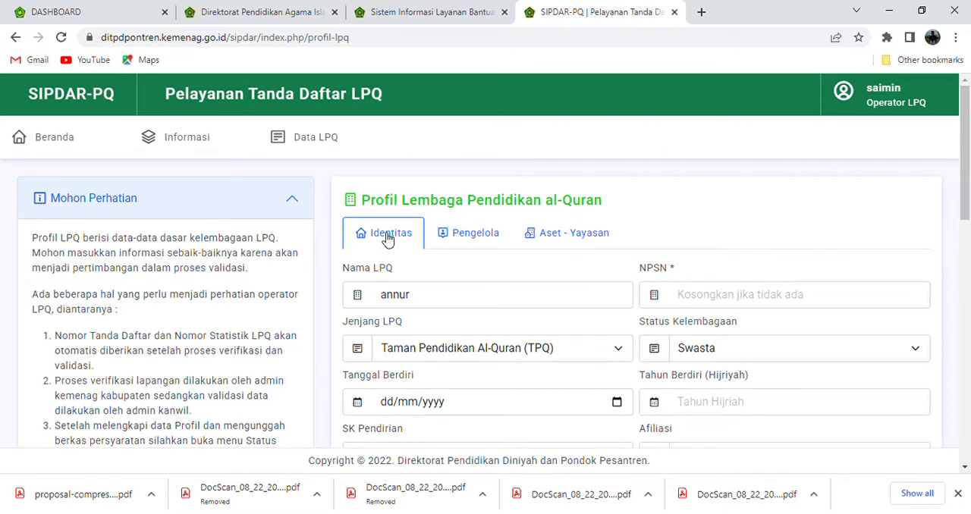
left_click(476, 236)
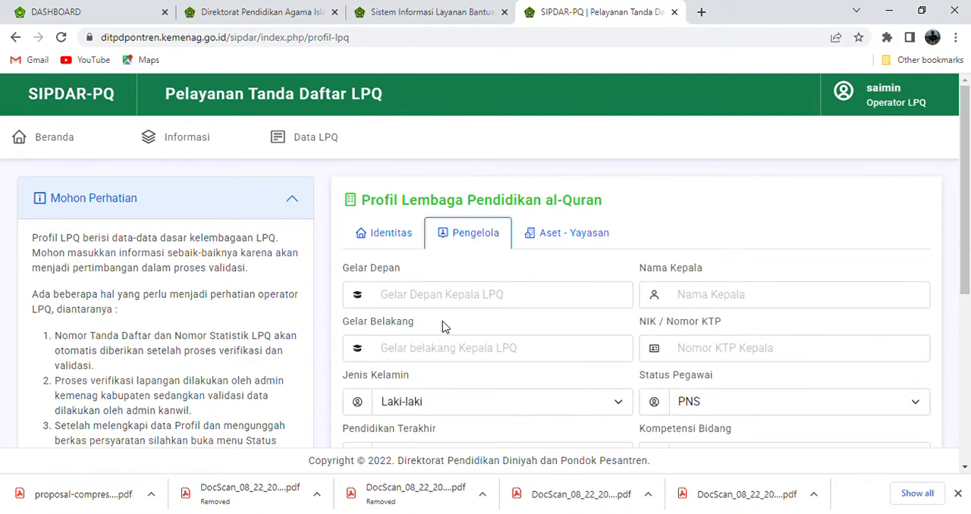
left_click(536, 302)
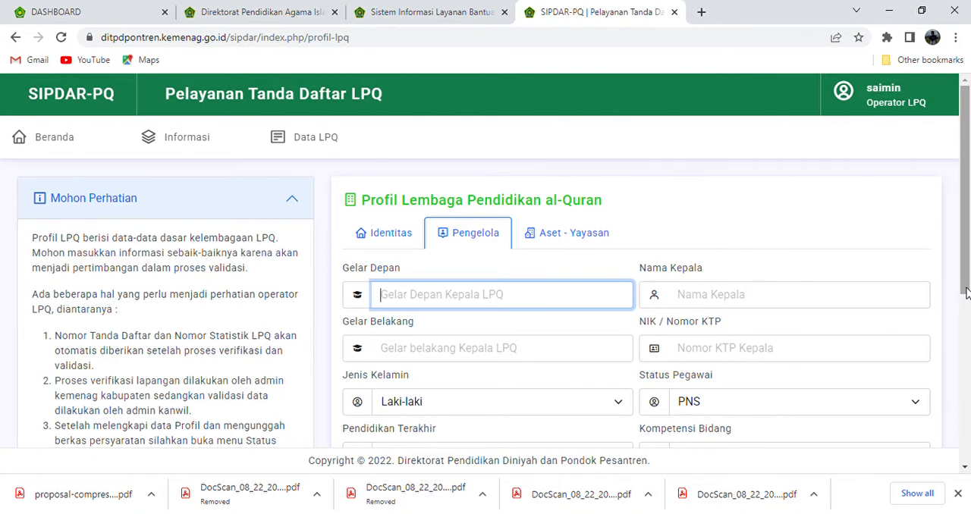
scroll(965, 294, "down", 1)
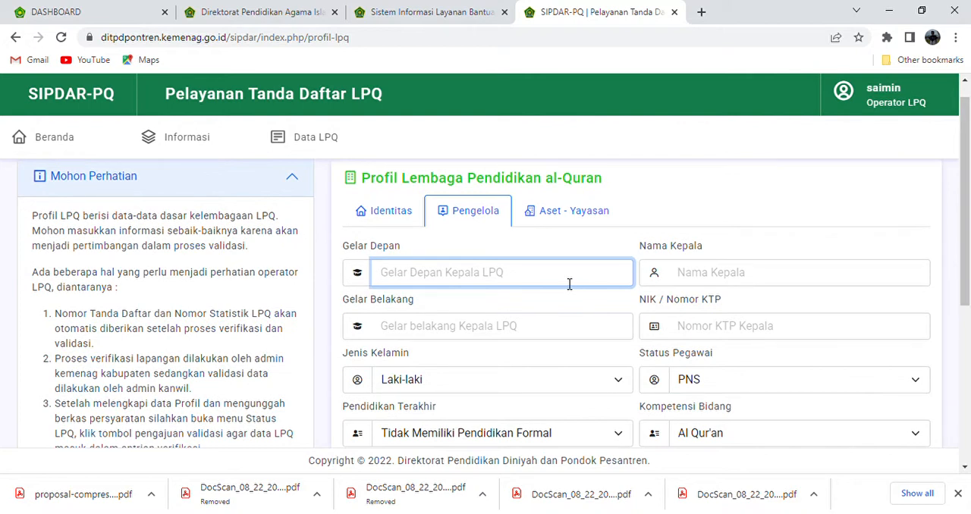
type("-")
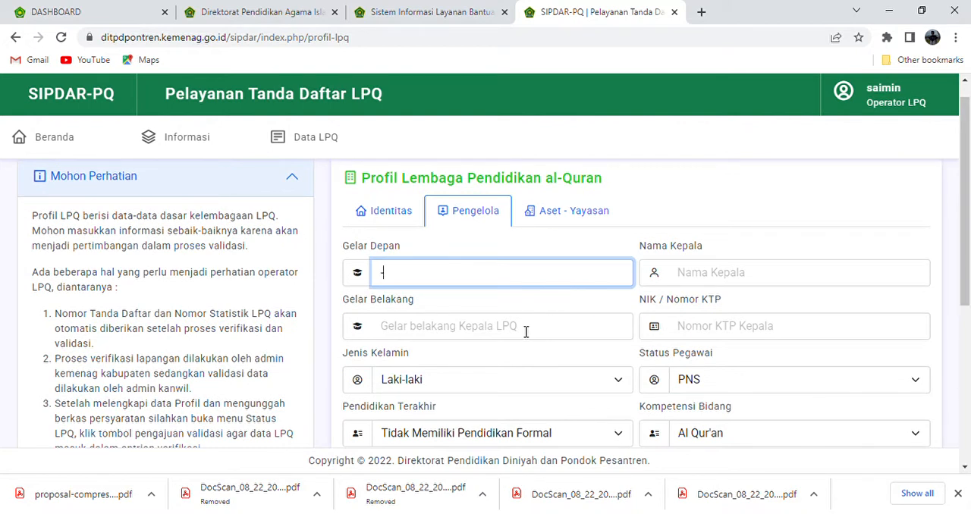
Examine the Pengelola fields for NIK / Nomor KTP, Status Pegawai, Pendidikan Terakhir and Kompetensi Bidang
left_click(717, 332)
scroll(965, 261, "down", 1)
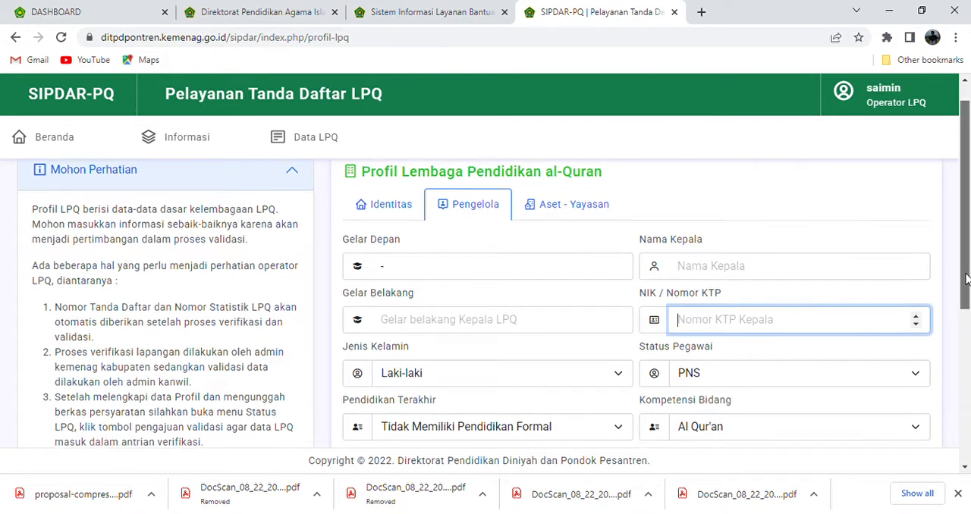
left_click(892, 298)
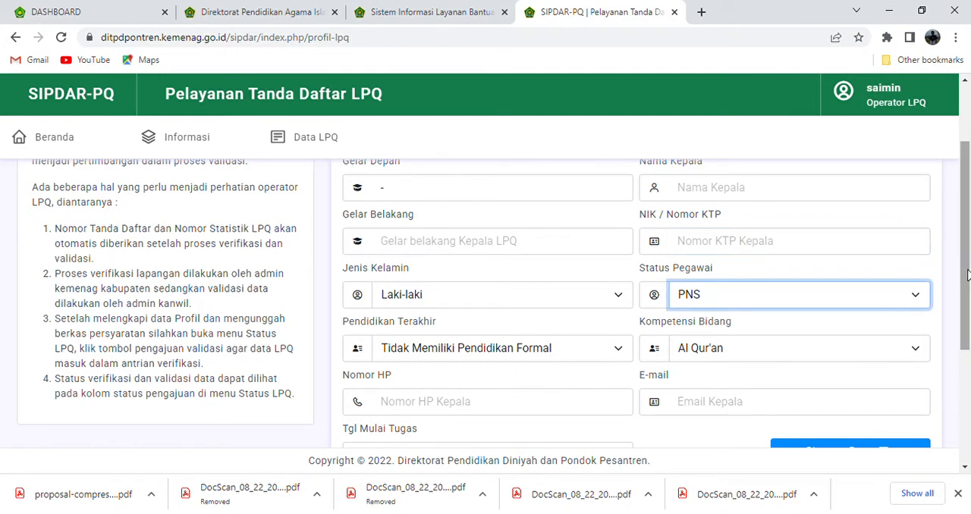
left_click_drag(968, 275, 967, 299)
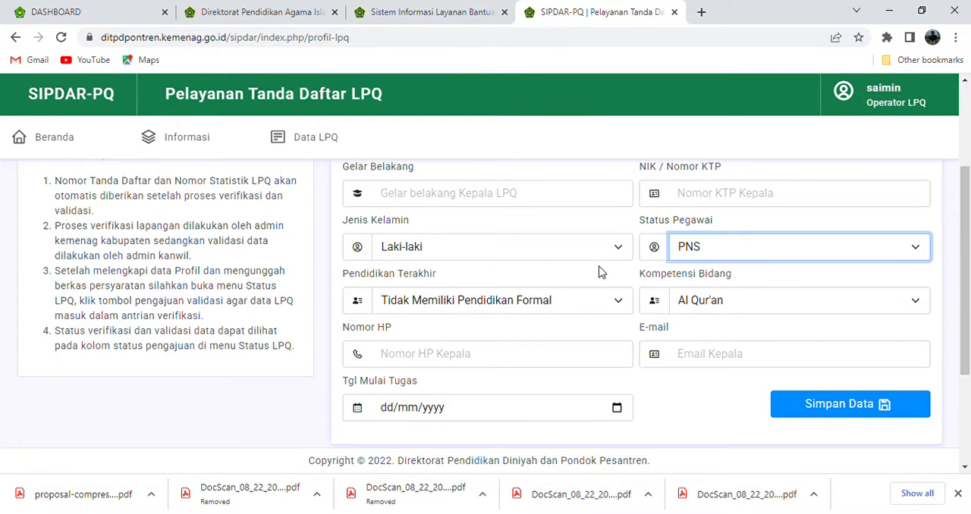
left_click(563, 306)
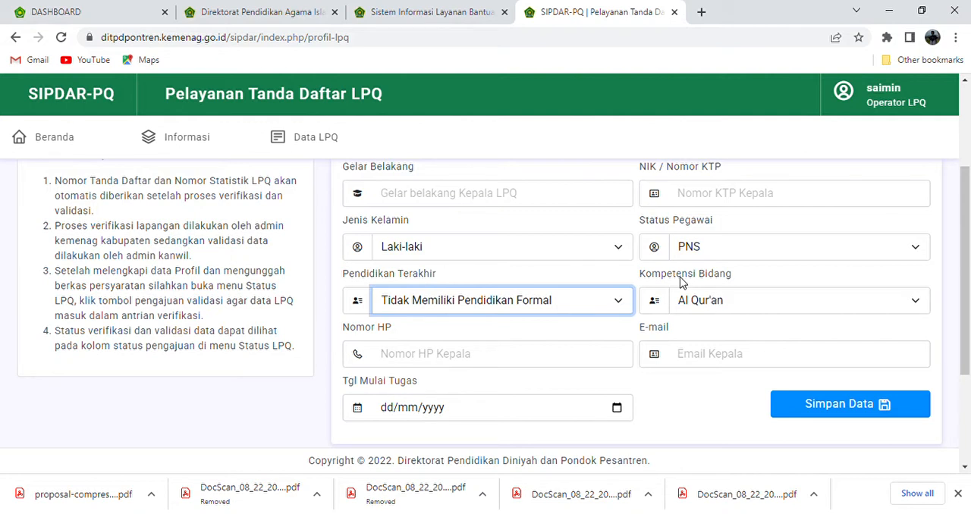
left_click(727, 302)
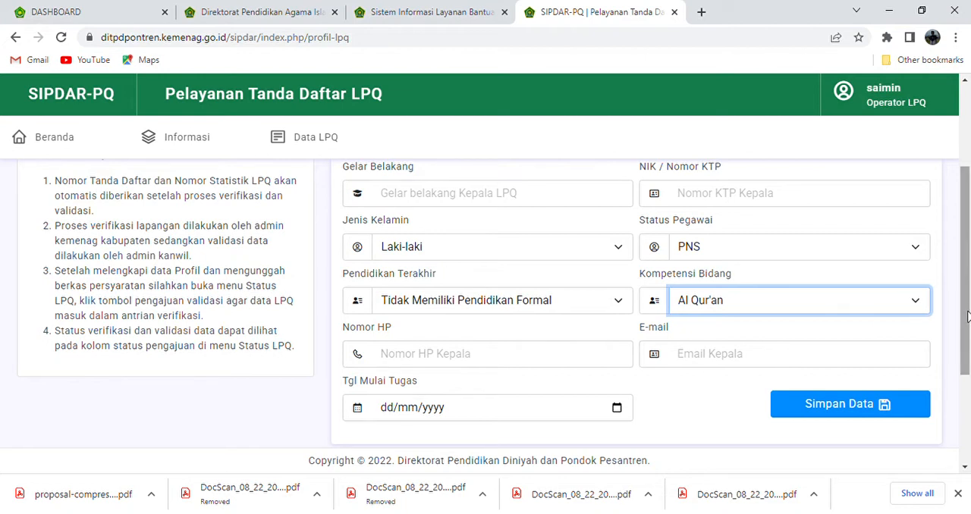
Check the remaining Pengelola fields, switch to the Aset - Yayasan section and examine its building and land fields
scroll(967, 317, "down", 1)
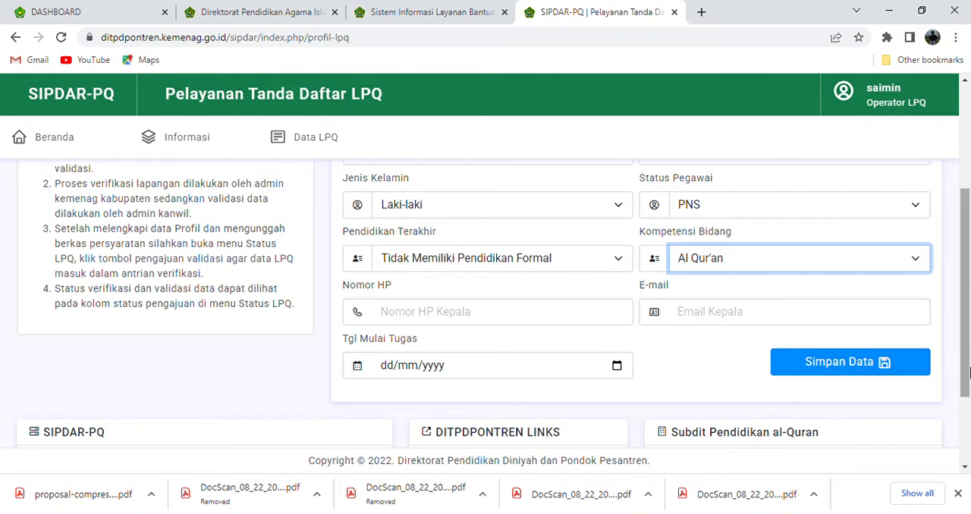
left_click_drag(967, 370, 958, 232)
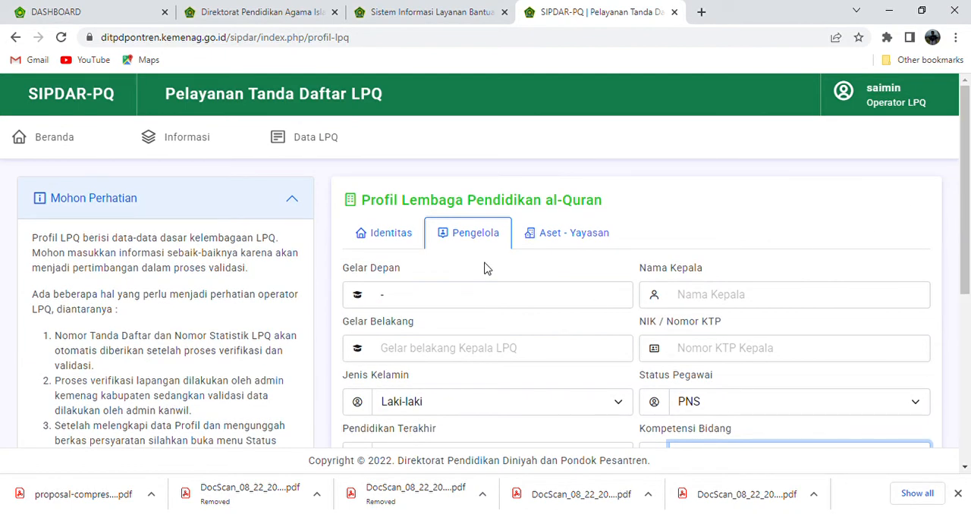
left_click(552, 236)
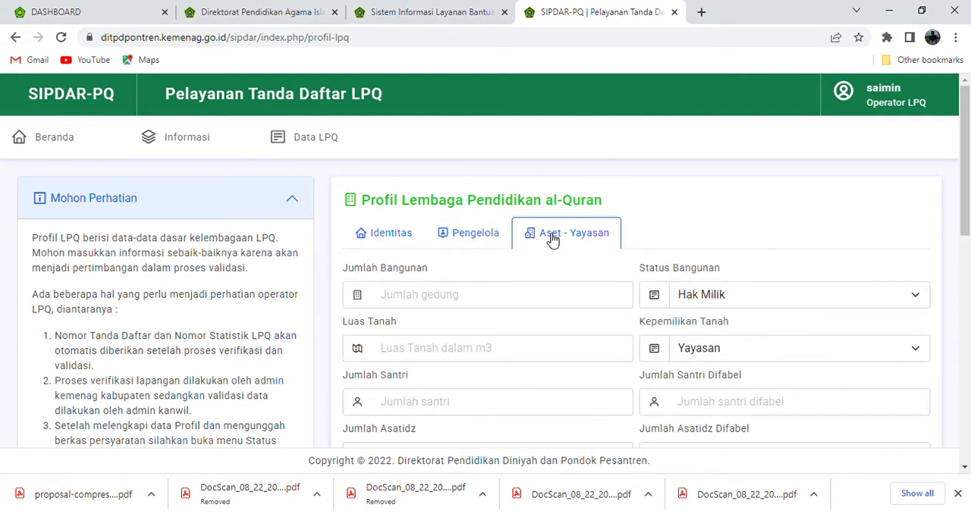
left_click(465, 294)
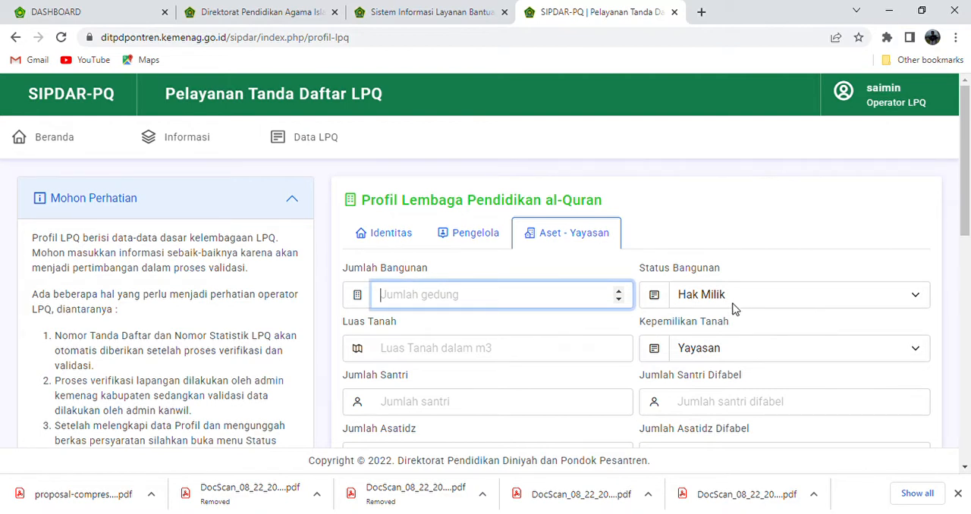
key("Tab")
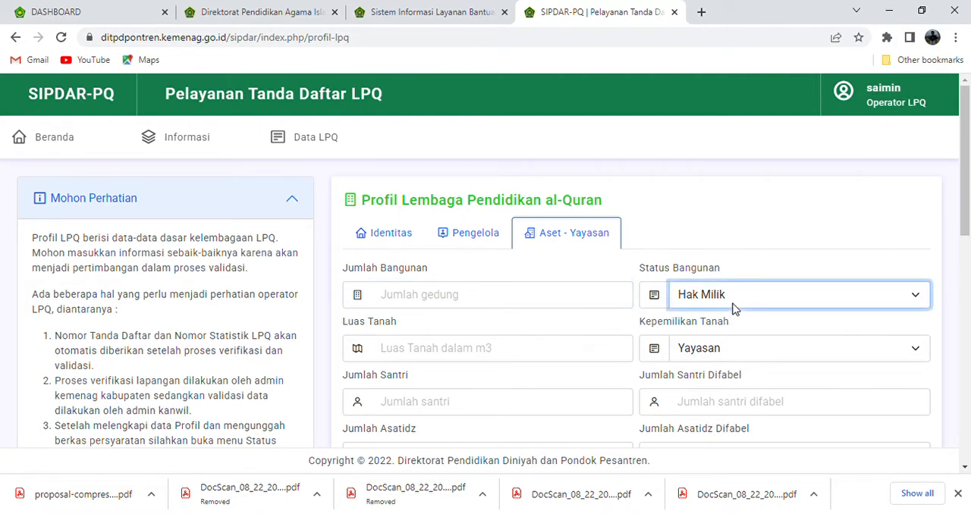
left_click(531, 348)
left_click(717, 353)
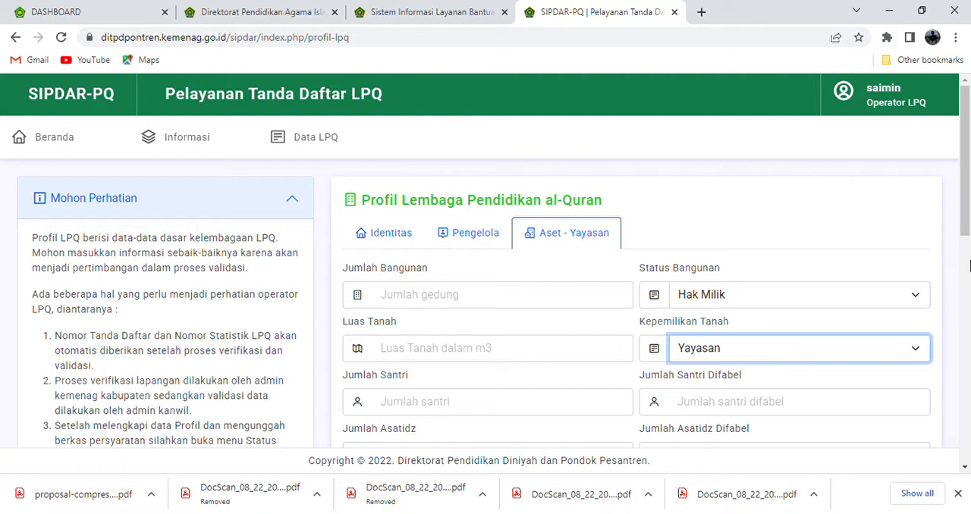
Examine the Aset - Yayasan fields for santri and asatidz numbers, Topografi, Geografi and Potensi Ekonomi
left_click_drag(966, 235, 966, 284)
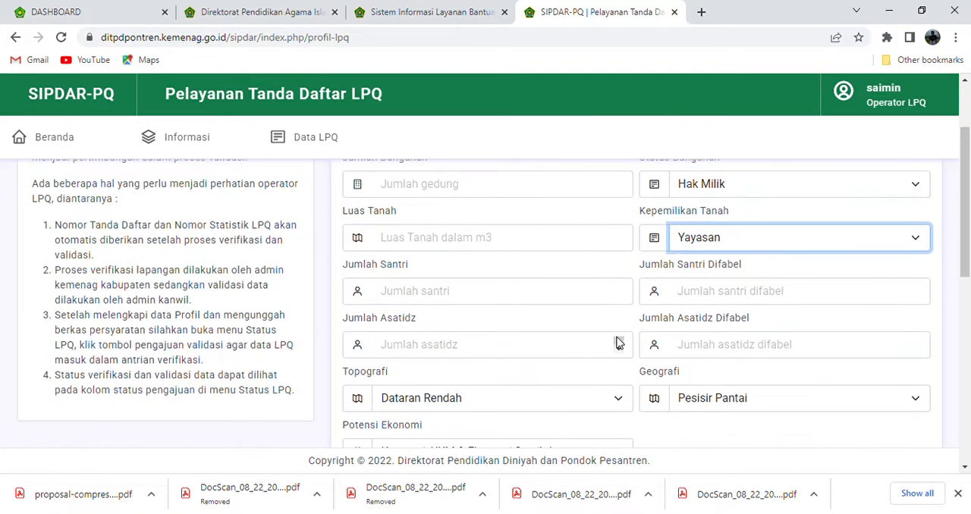
left_click(539, 297)
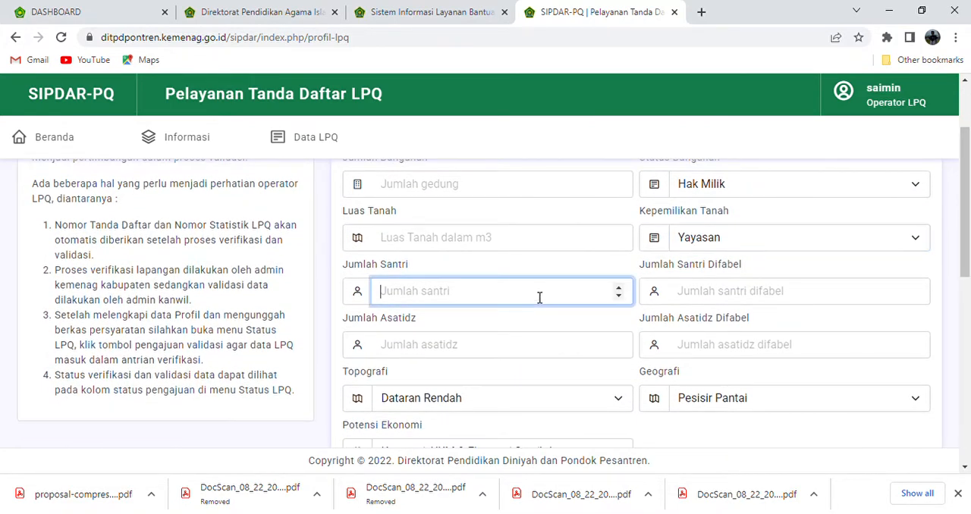
left_click(705, 300)
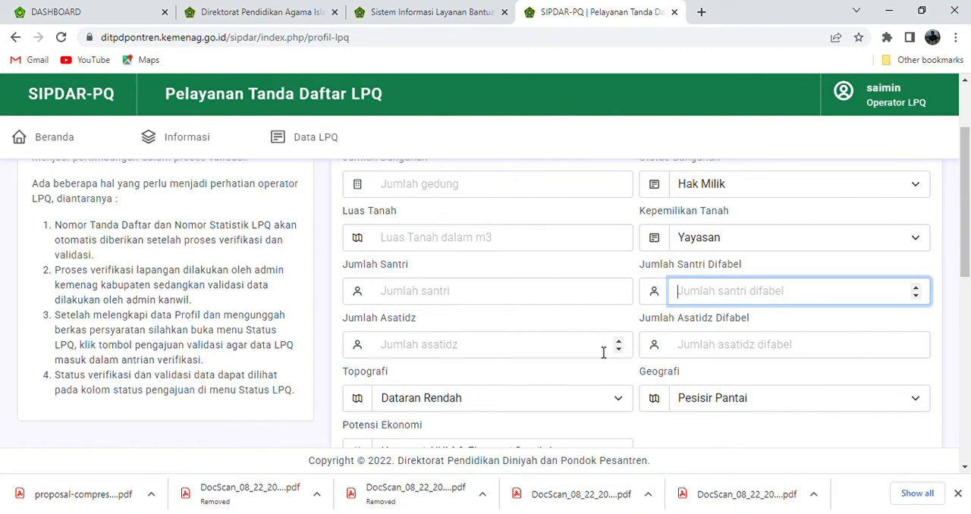
left_click(682, 339)
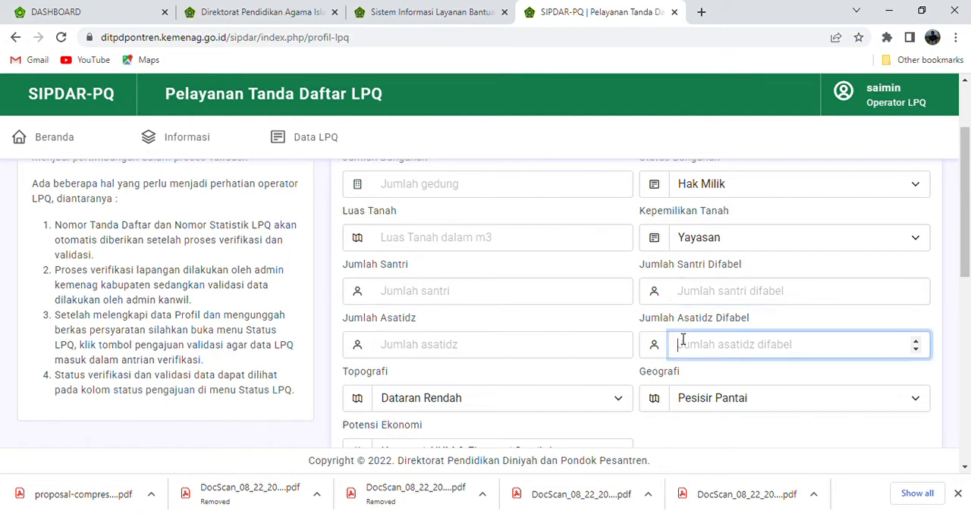
left_click_drag(970, 209, 970, 255)
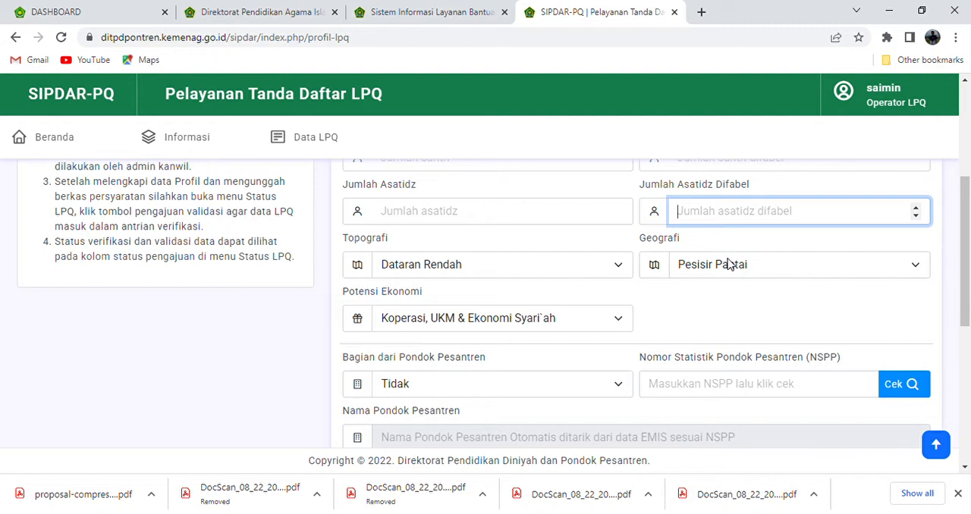
left_click(890, 265)
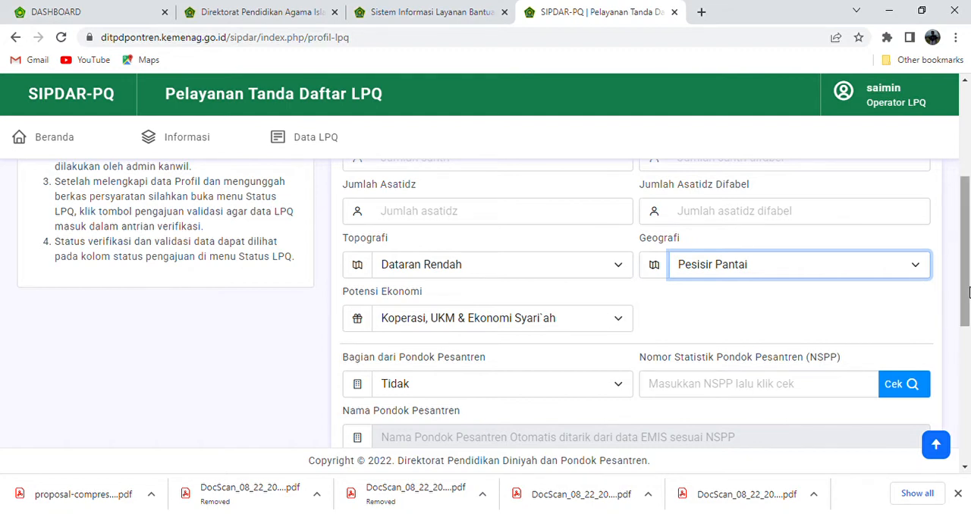
left_click_drag(965, 287, 967, 313)
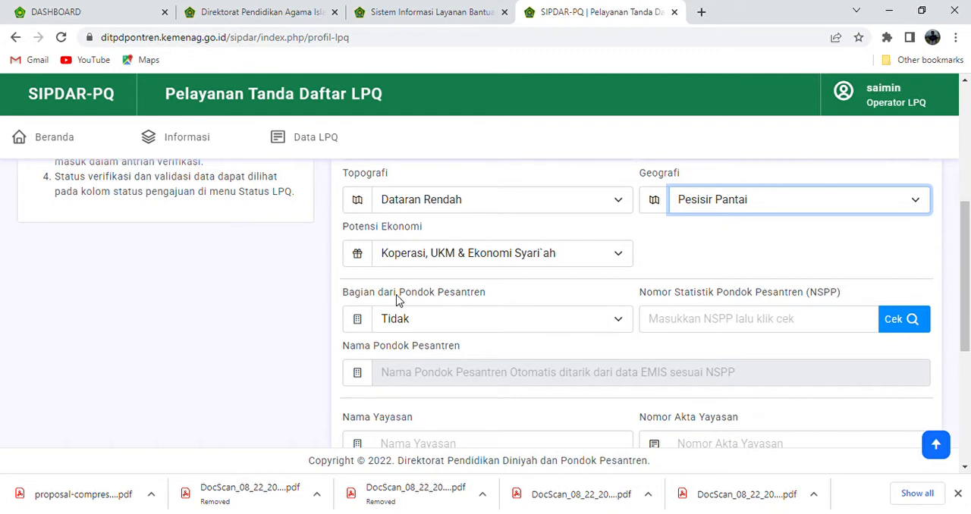
Examine the Pondok Pesantren affiliation and NSPP fields and the Yayasan name, deed number and address fields down to Simpan Data
left_click(508, 323)
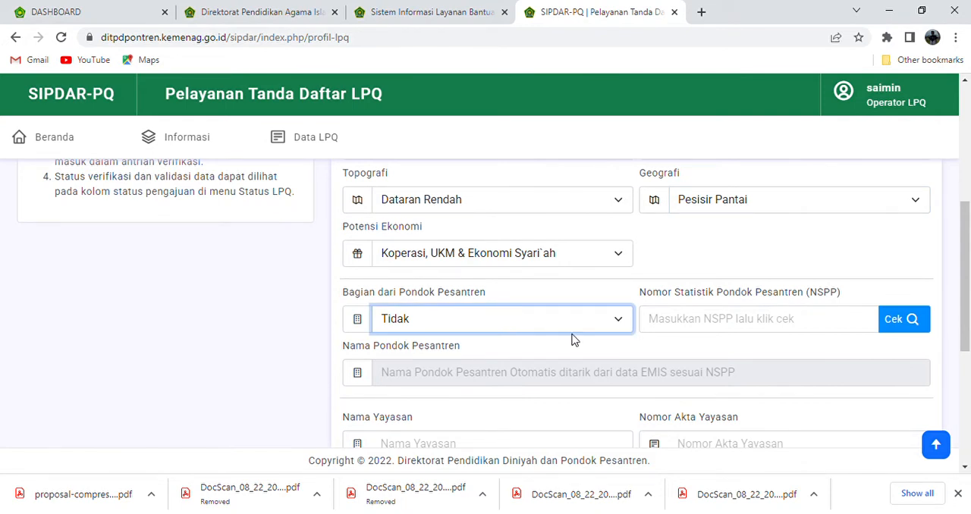
left_click(735, 320)
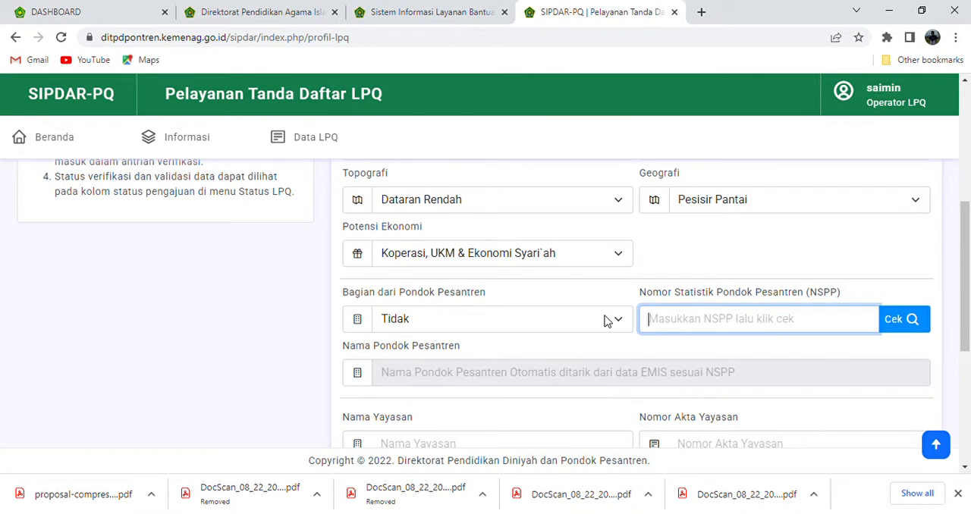
left_click_drag(969, 289, 969, 348)
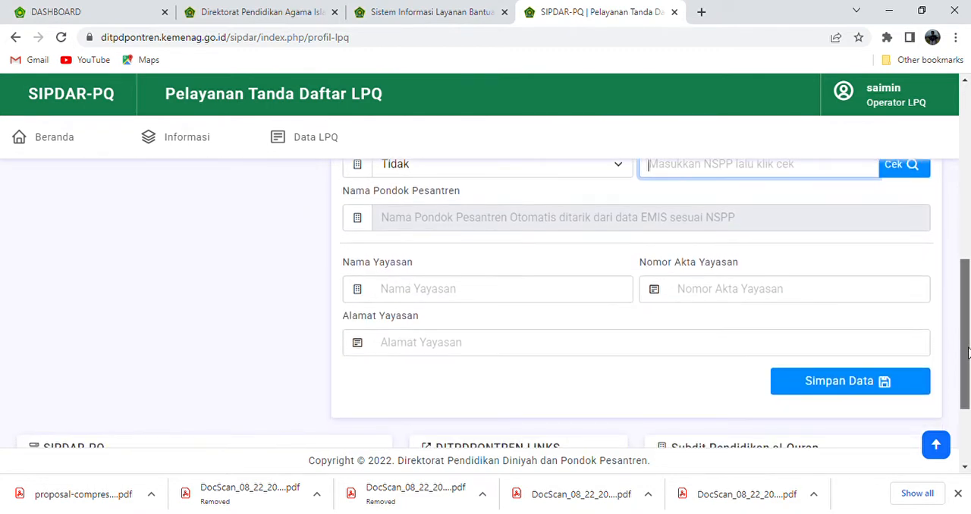
left_click(667, 220)
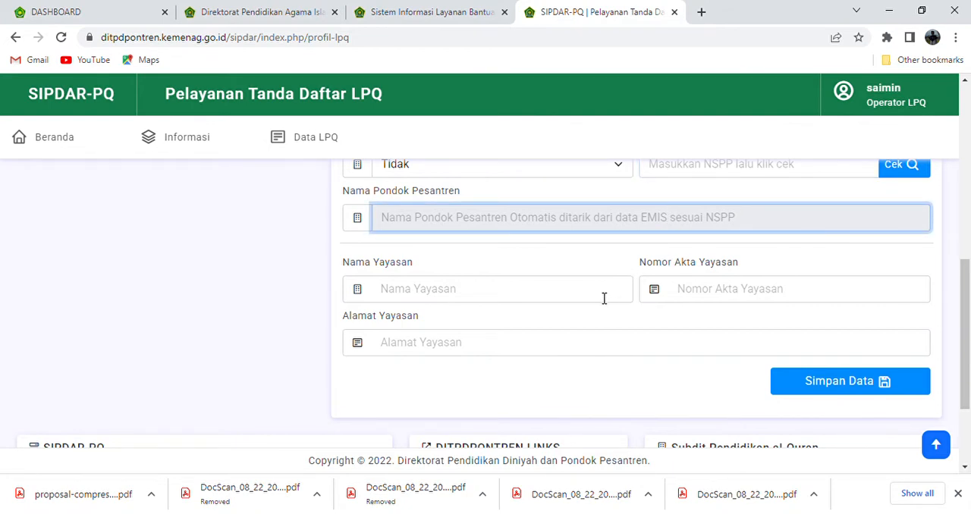
left_click(449, 298)
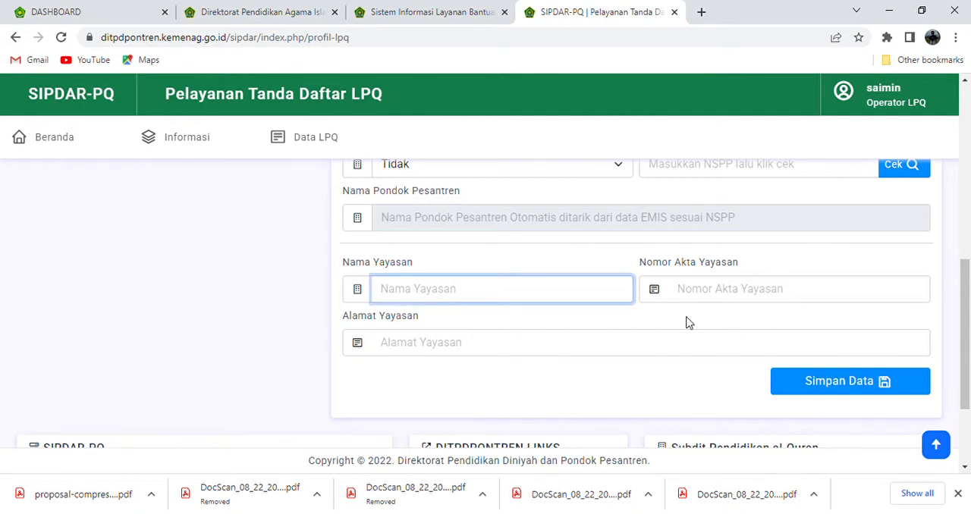
left_click(761, 287)
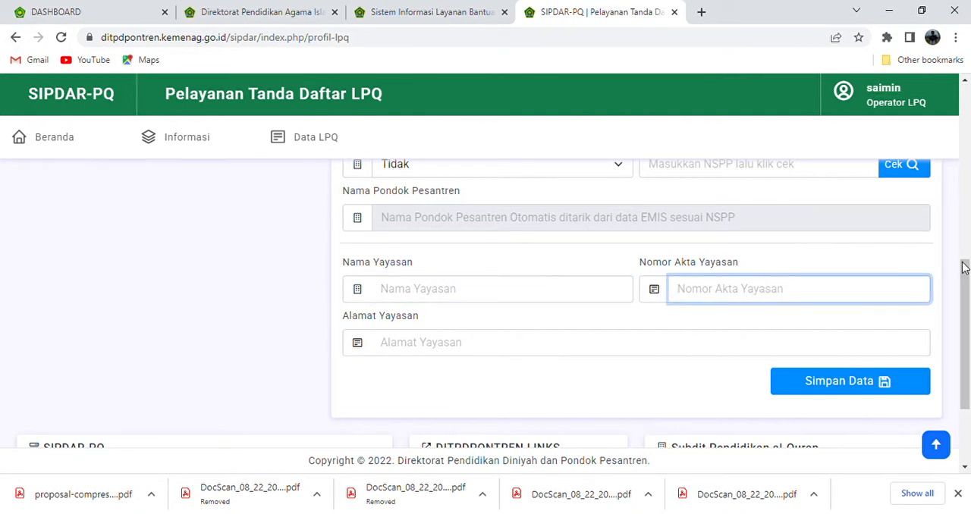
scroll(967, 301, "down", 1)
left_click_drag(966, 301, 967, 379)
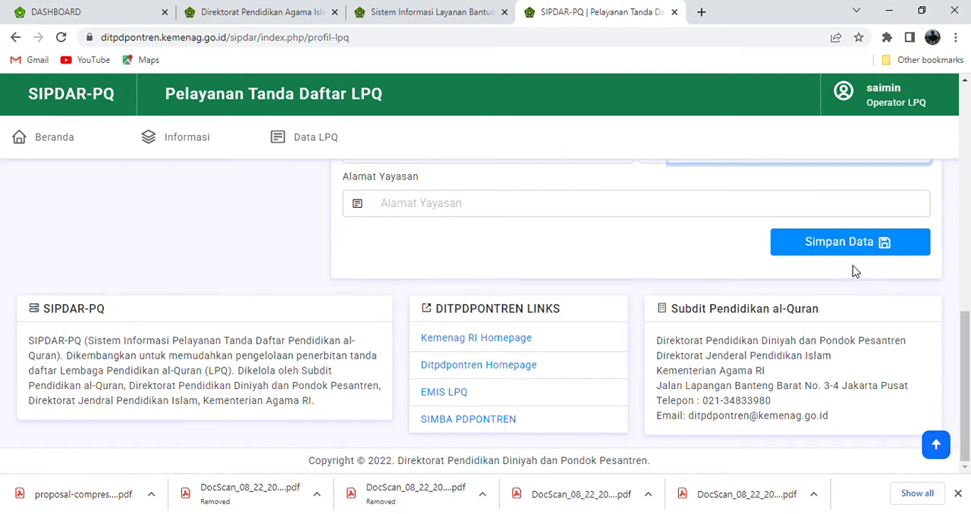
left_click_drag(968, 345, 945, 124)
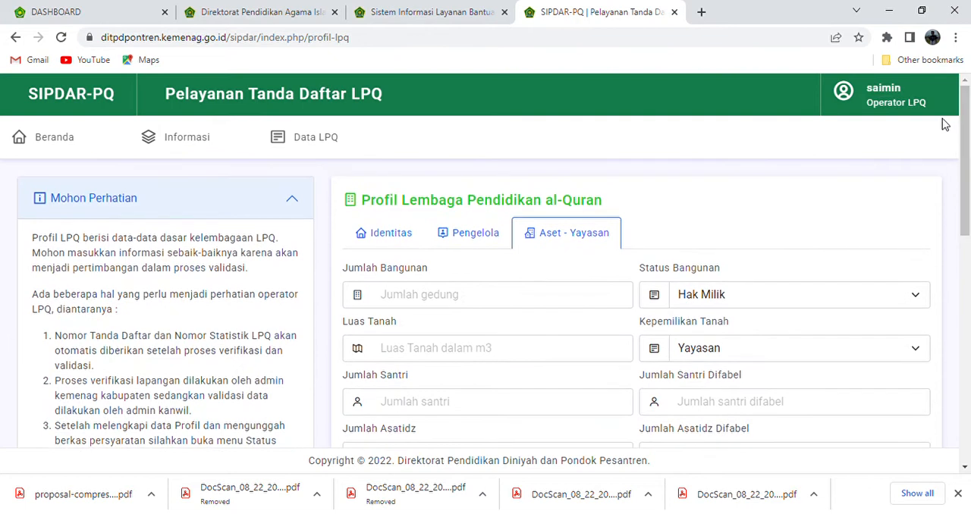
Go to the Berkas LPQ page for uploading the supporting documents
left_click(325, 141)
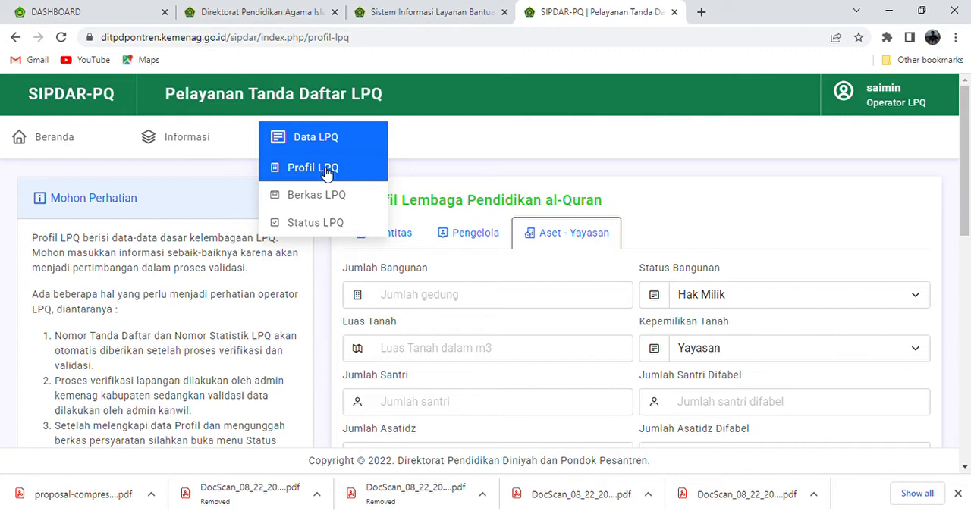
left_click(328, 201)
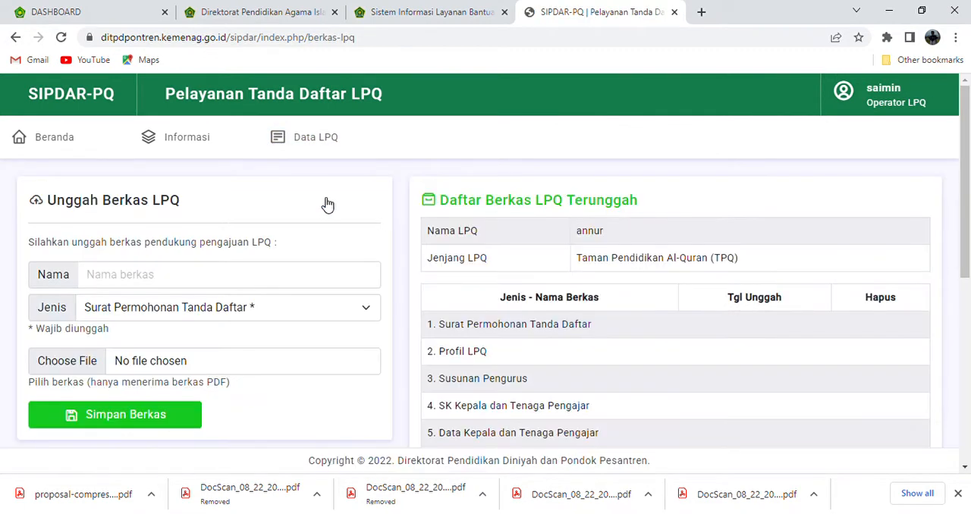
left_click(318, 134)
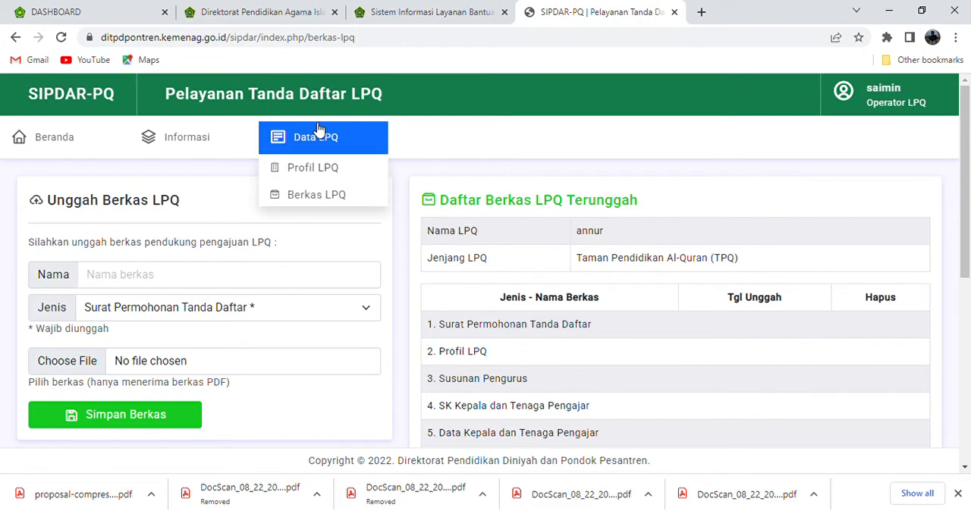
left_click(329, 196)
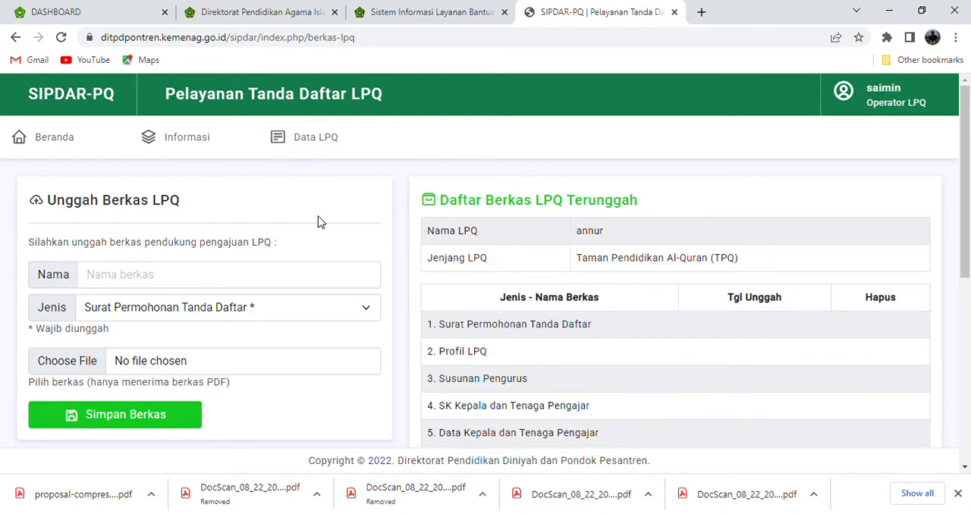
Go through the Nama and Jenis fields of Unggah Berkas LPQ, and open the file chooser and close it without selecting a file
left_click(319, 280)
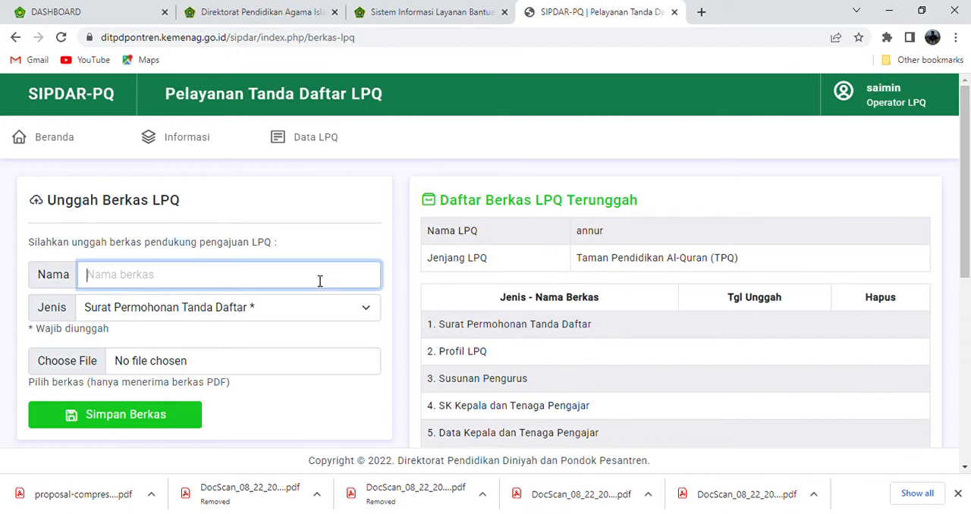
left_click(363, 313)
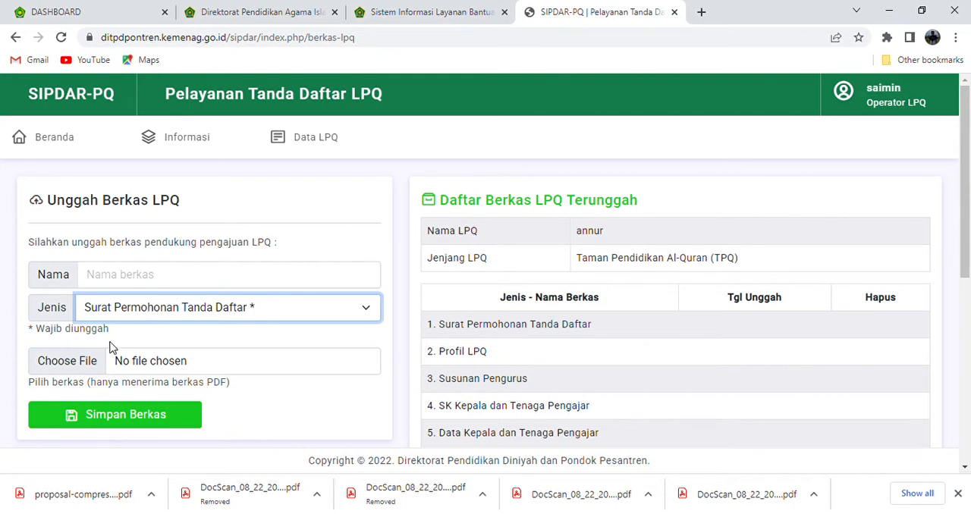
left_click(92, 367)
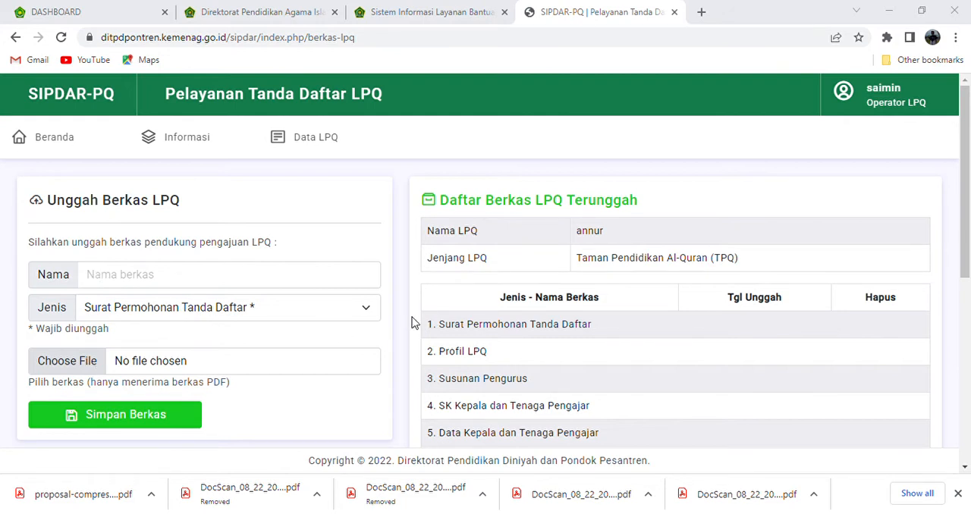
left_click(446, 316)
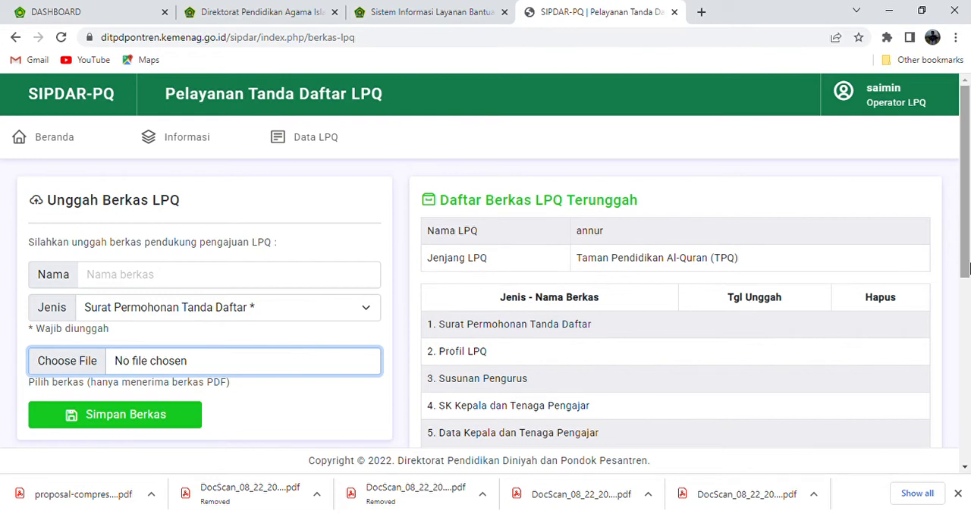
Review the list of LPQ documents to upload and set the upload form's Jenis to Profil LPQ
left_click_drag(966, 265, 957, 339)
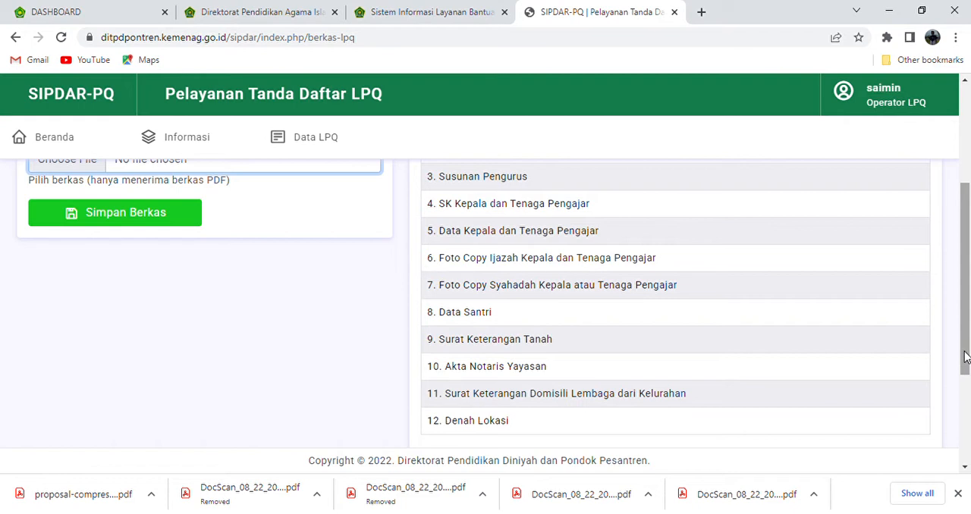
left_click_drag(964, 358, 964, 329)
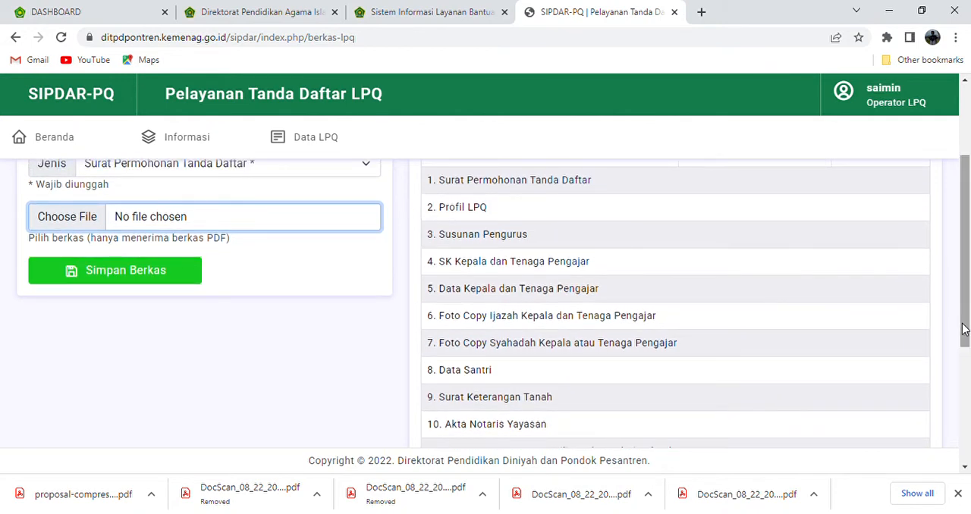
left_click_drag(964, 328, 966, 301)
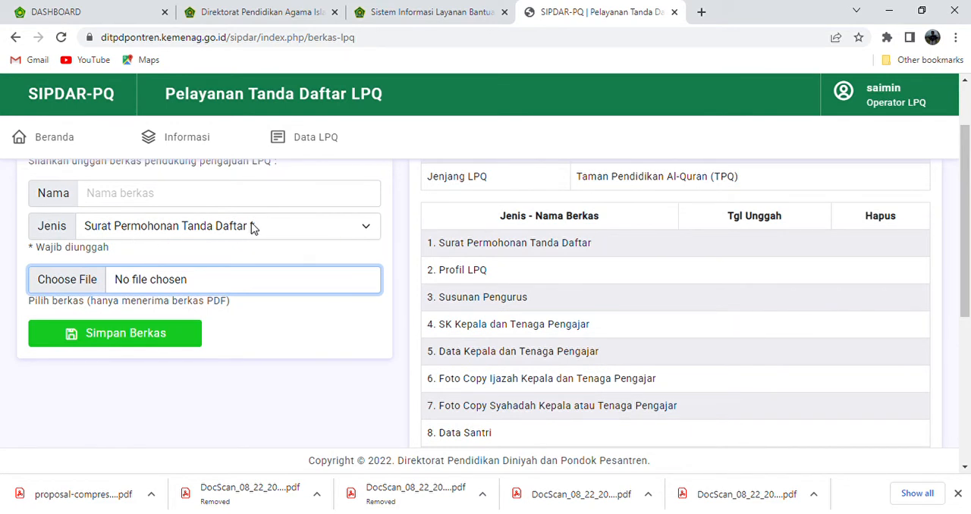
left_click(202, 193)
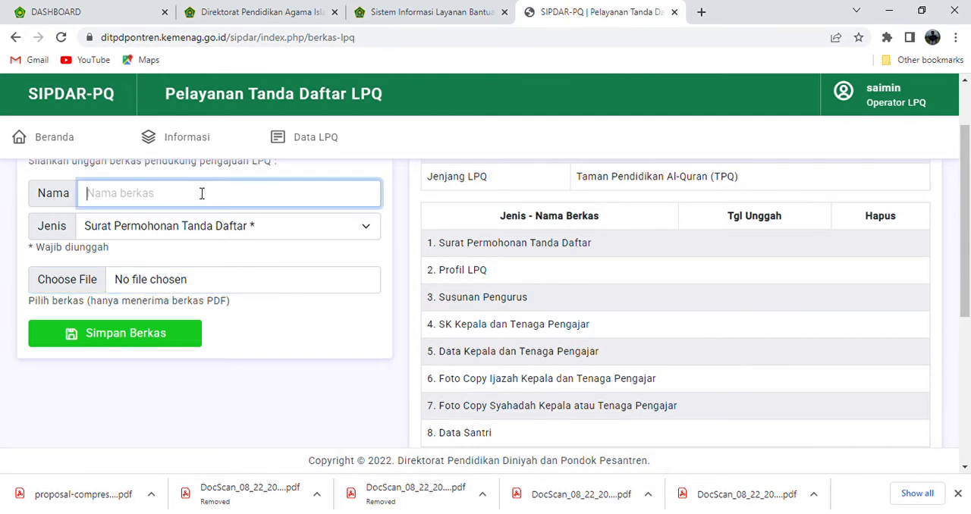
left_click(282, 232)
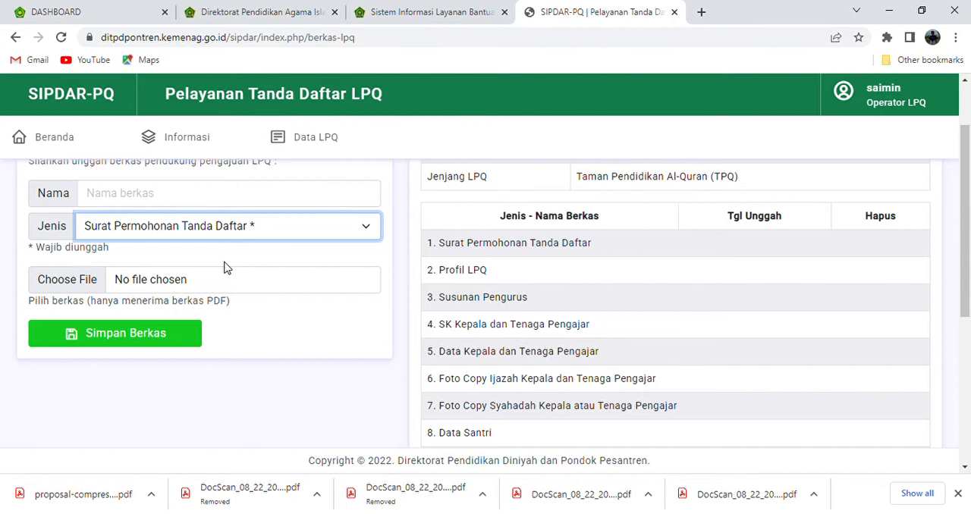
key("Down")
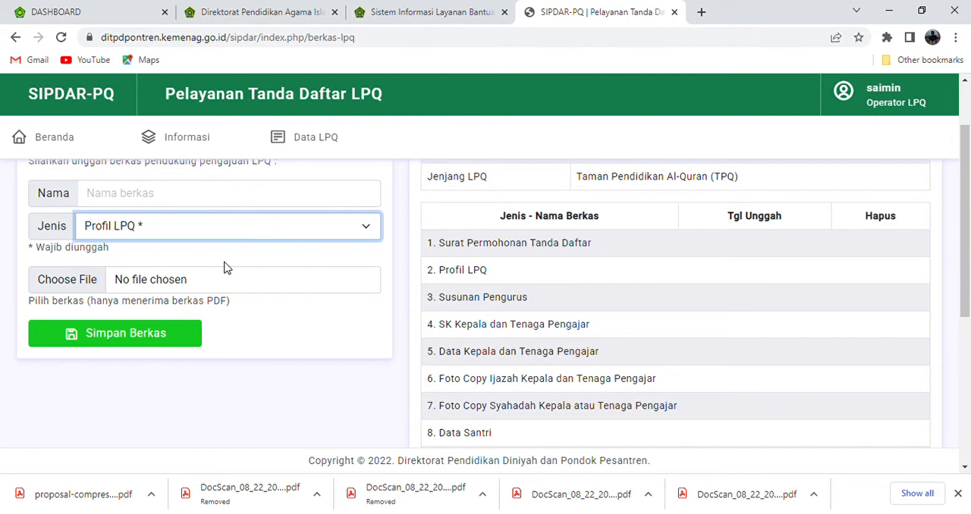
Go through the Nama field of the upload form and switch its Jenis to Susunan Pengurus
left_click(203, 200)
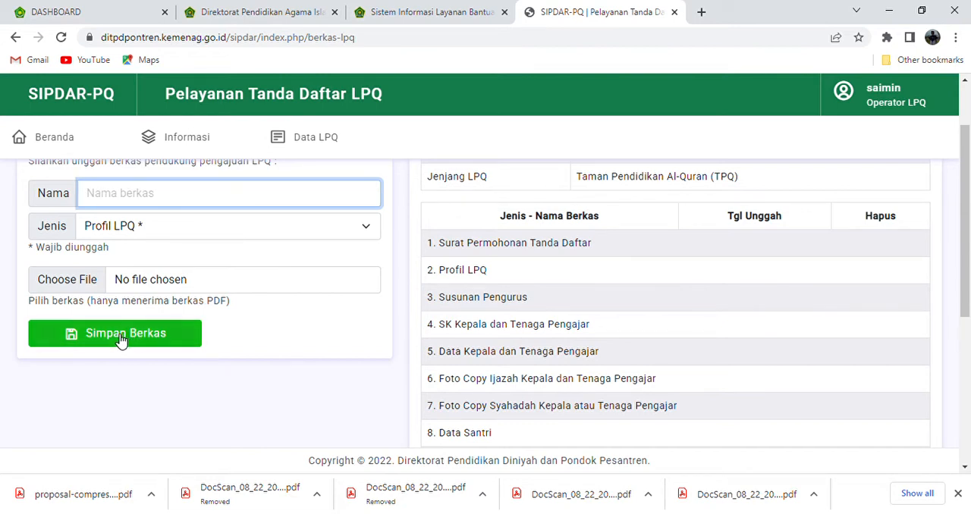
left_click(311, 304)
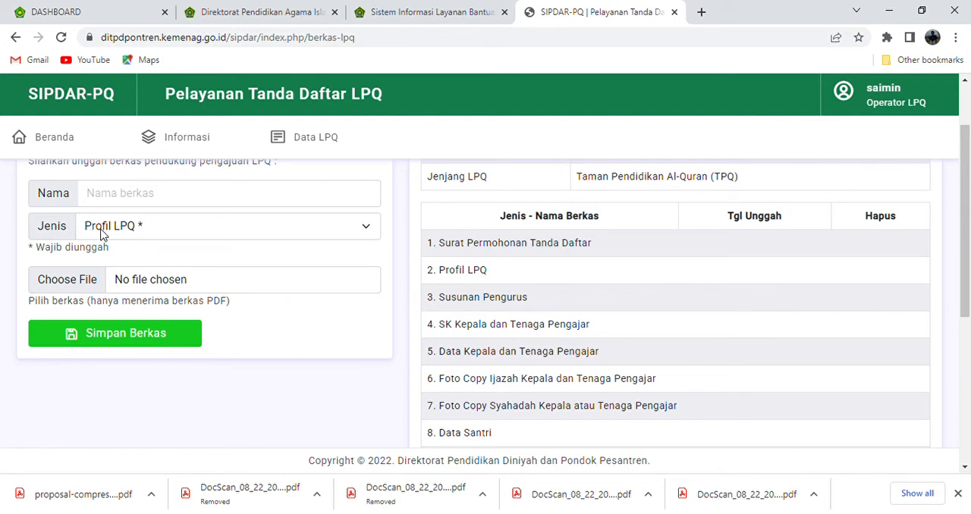
left_click(132, 235)
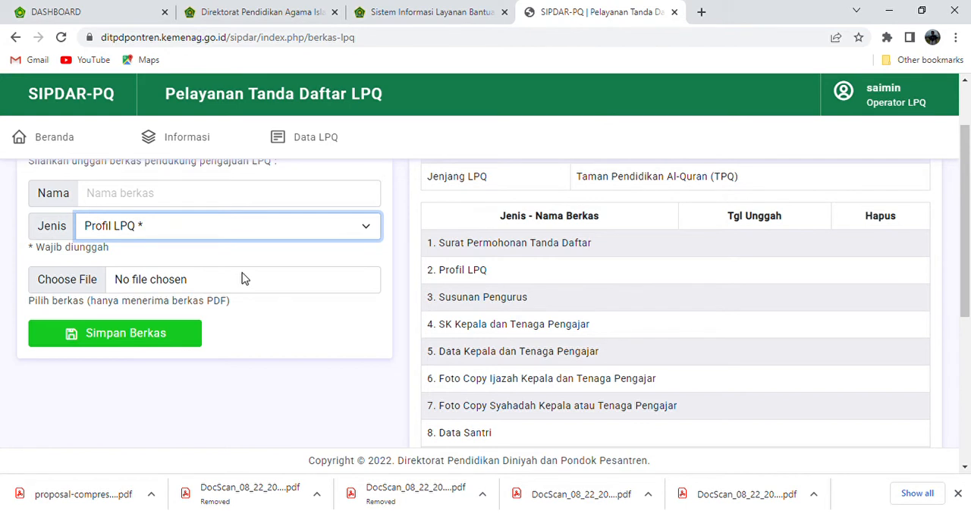
key("Down")
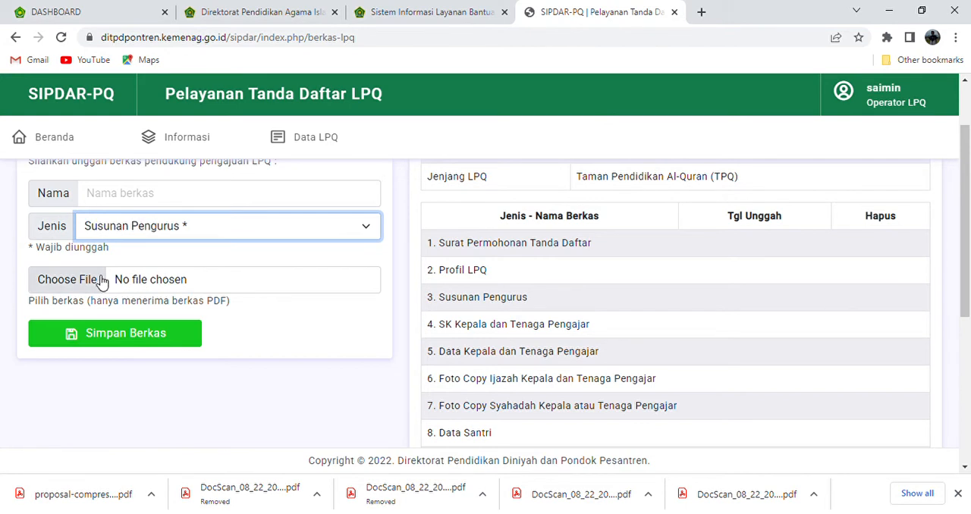
Open the file chooser and close it without selecting a file, and switch the upload form's Jenis to Denah Lokasi
left_click(160, 195)
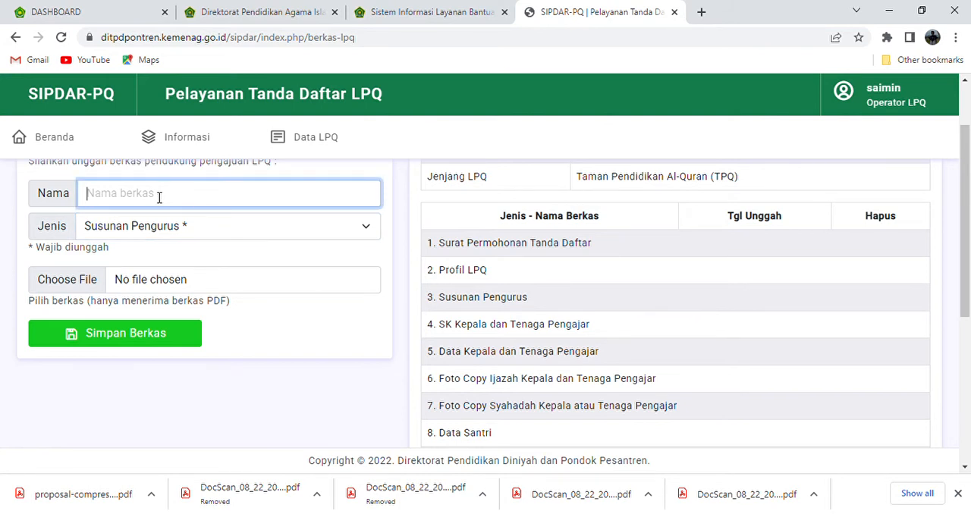
left_click(70, 282)
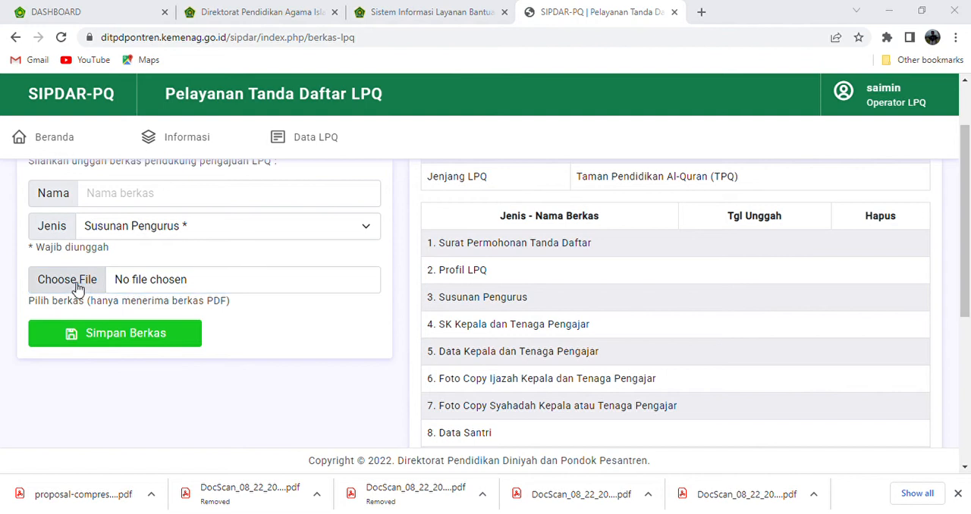
left_click(432, 315)
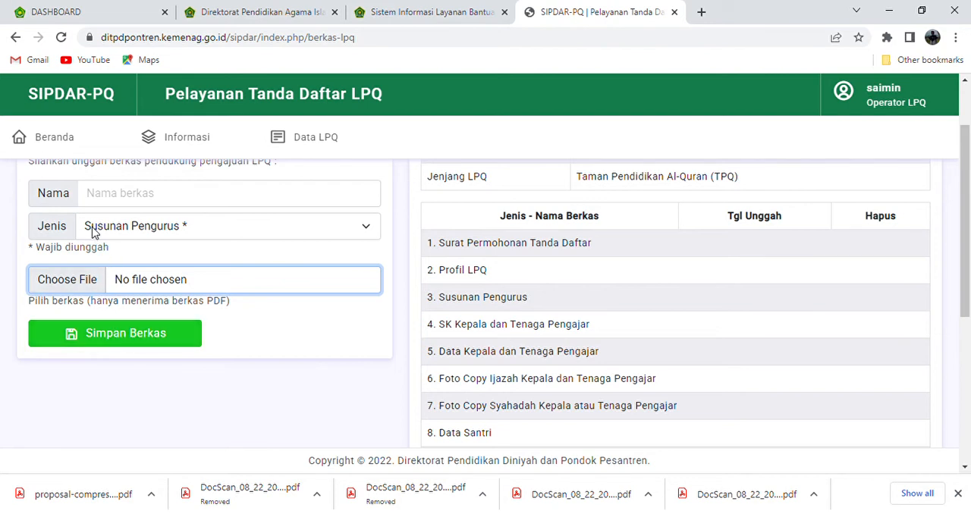
left_click(231, 238)
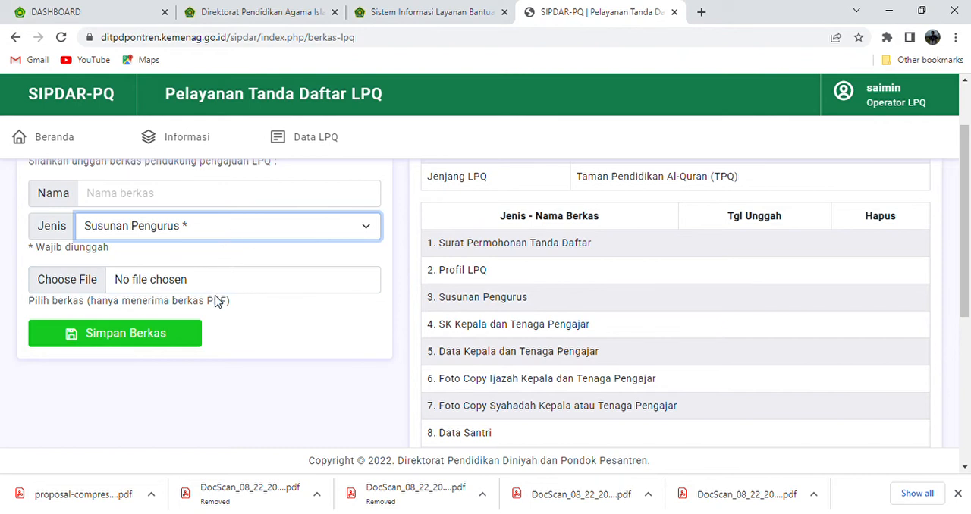
left_click(191, 412)
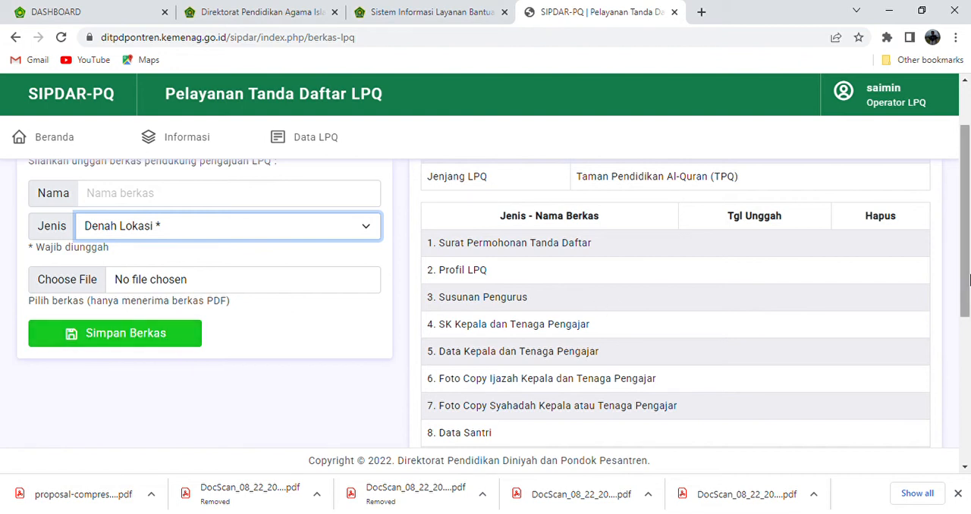
Go to the Status LPQ page, review the Informasi Singkat and Status Usulan Tanda Daftar LPQ sections, and show the Data LPQ pages again
left_click_drag(969, 280, 968, 240)
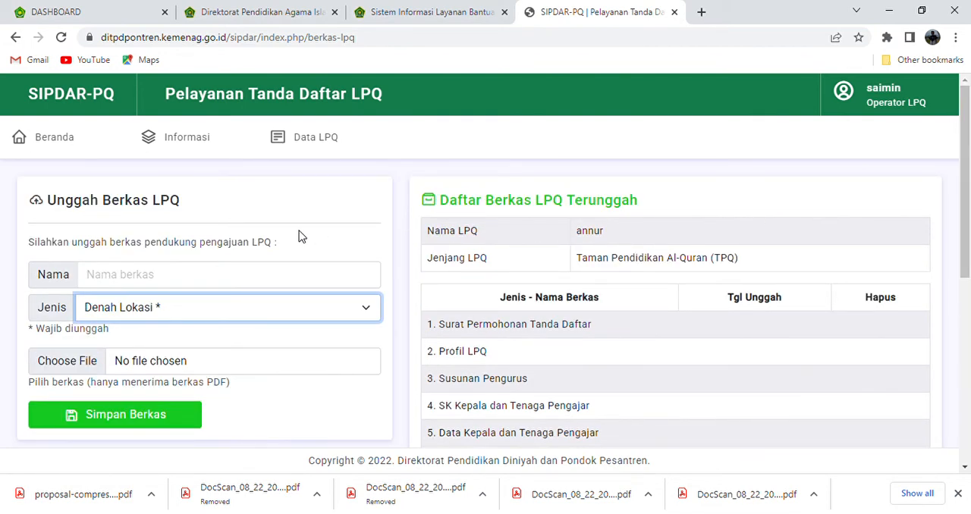
left_click(313, 147)
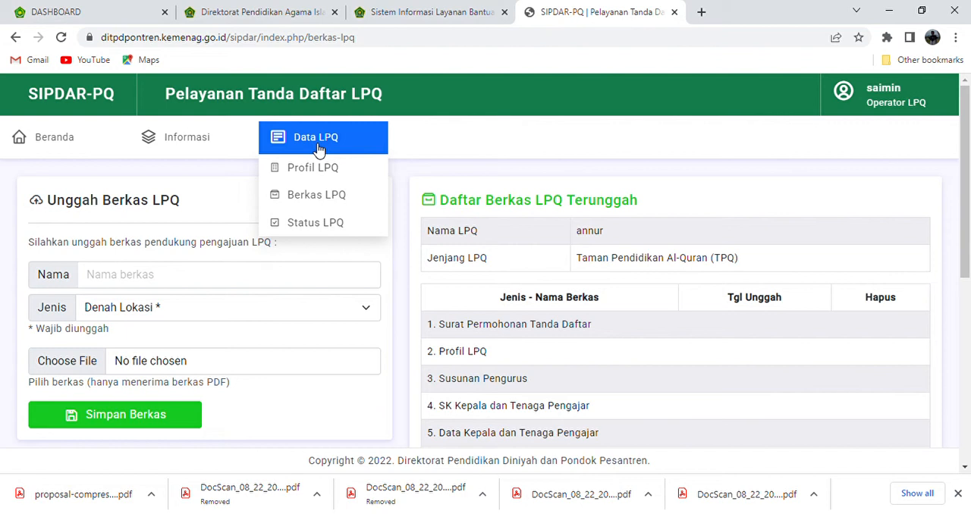
left_click(309, 228)
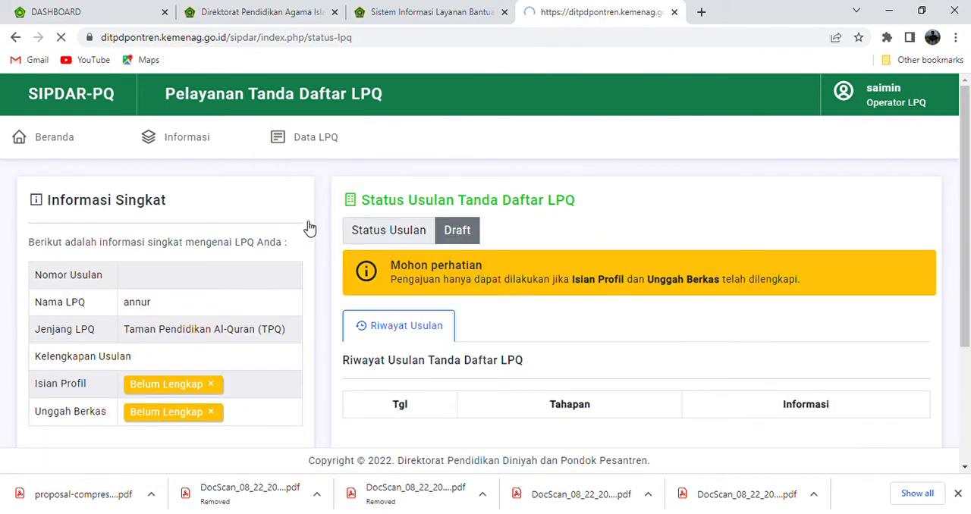
mouse_move(351, 136)
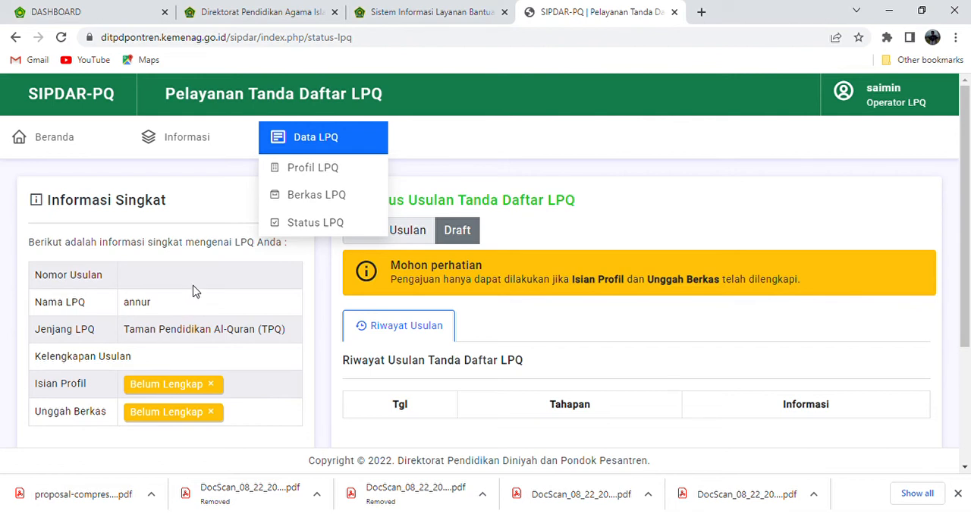
left_click(338, 142)
left_click(293, 142)
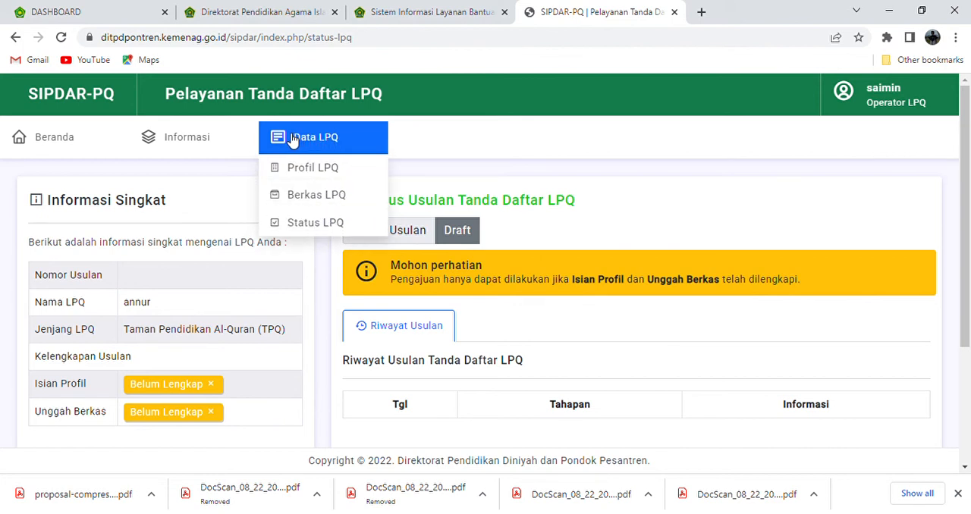